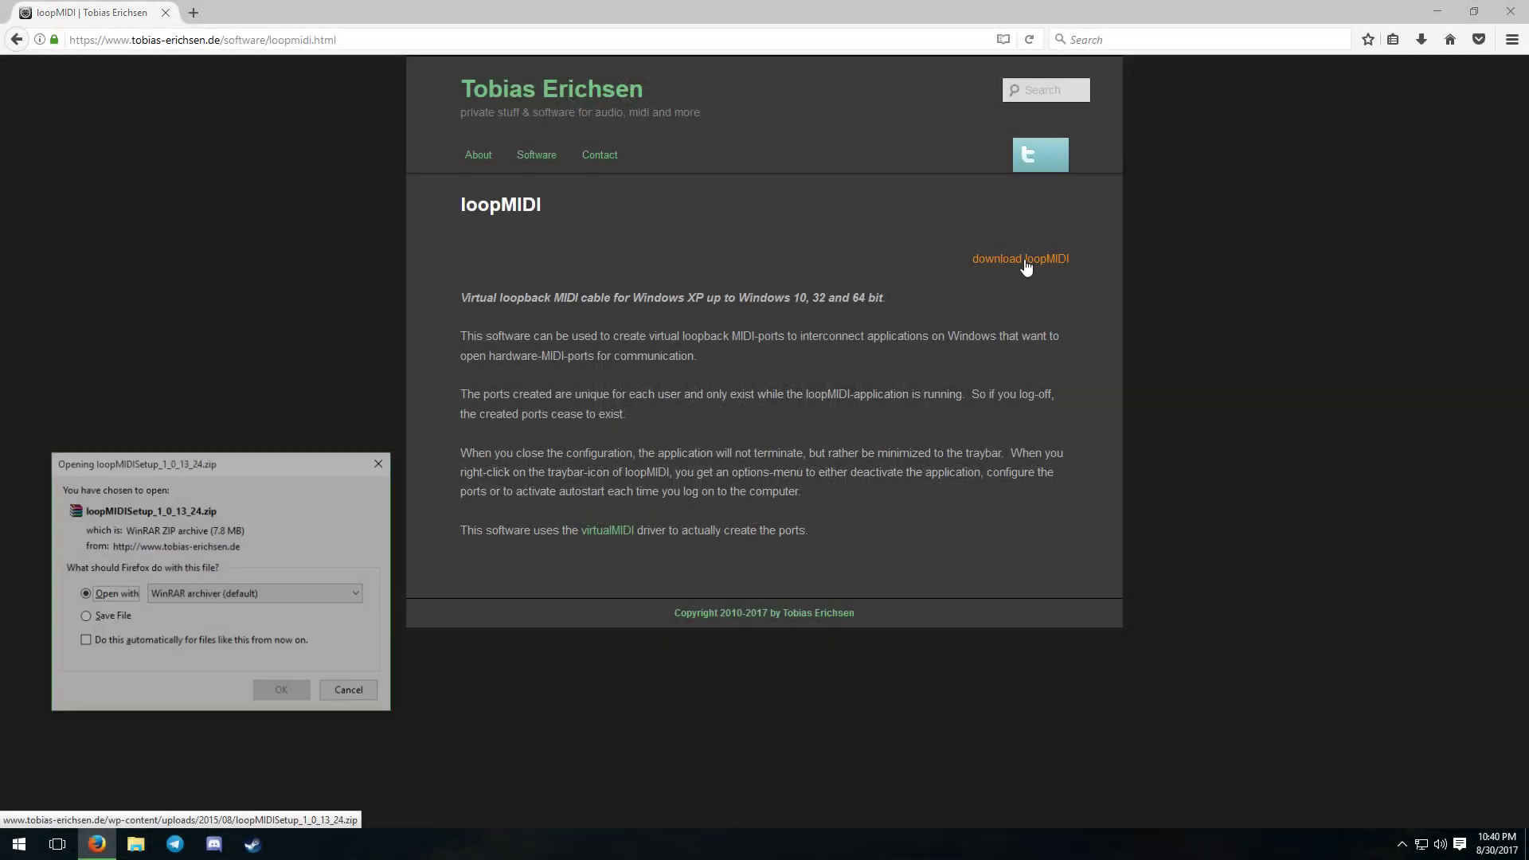
Step: Accept opening the loopMIDISetup_1_0_13_24.zip download with WinRAR and minimize the browser
{"action": "left_click", "coordinate": [274, 693]}
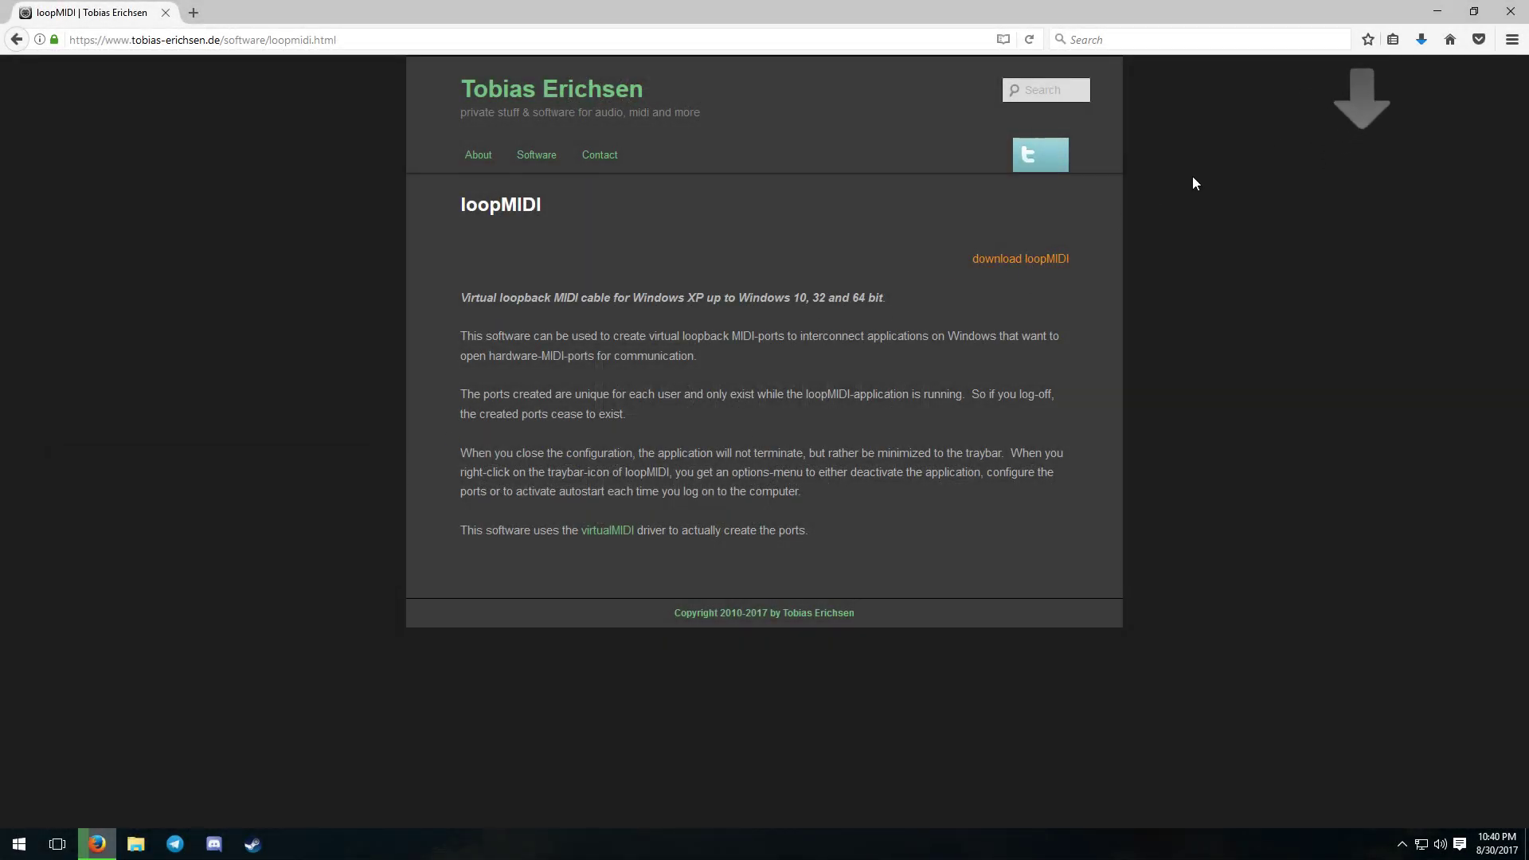
{"action": "left_click", "coordinate": [1416, 35]}
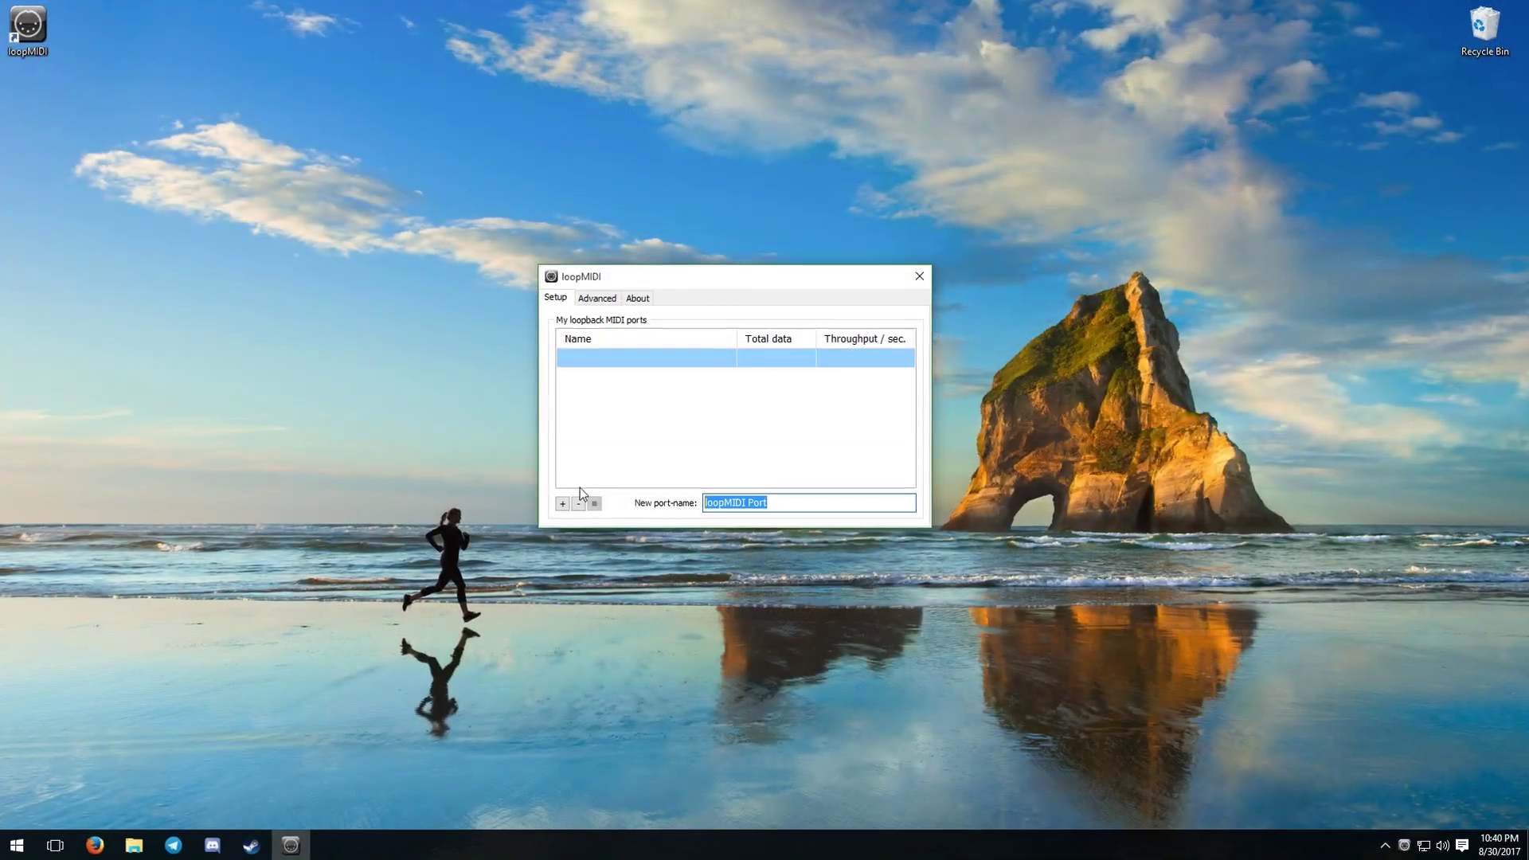
Step: Create two loopback MIDI ports in loopMIDI named "to Retina 1" and "to Retina 2"
{"action": "type", "text": "to Retina 1"}
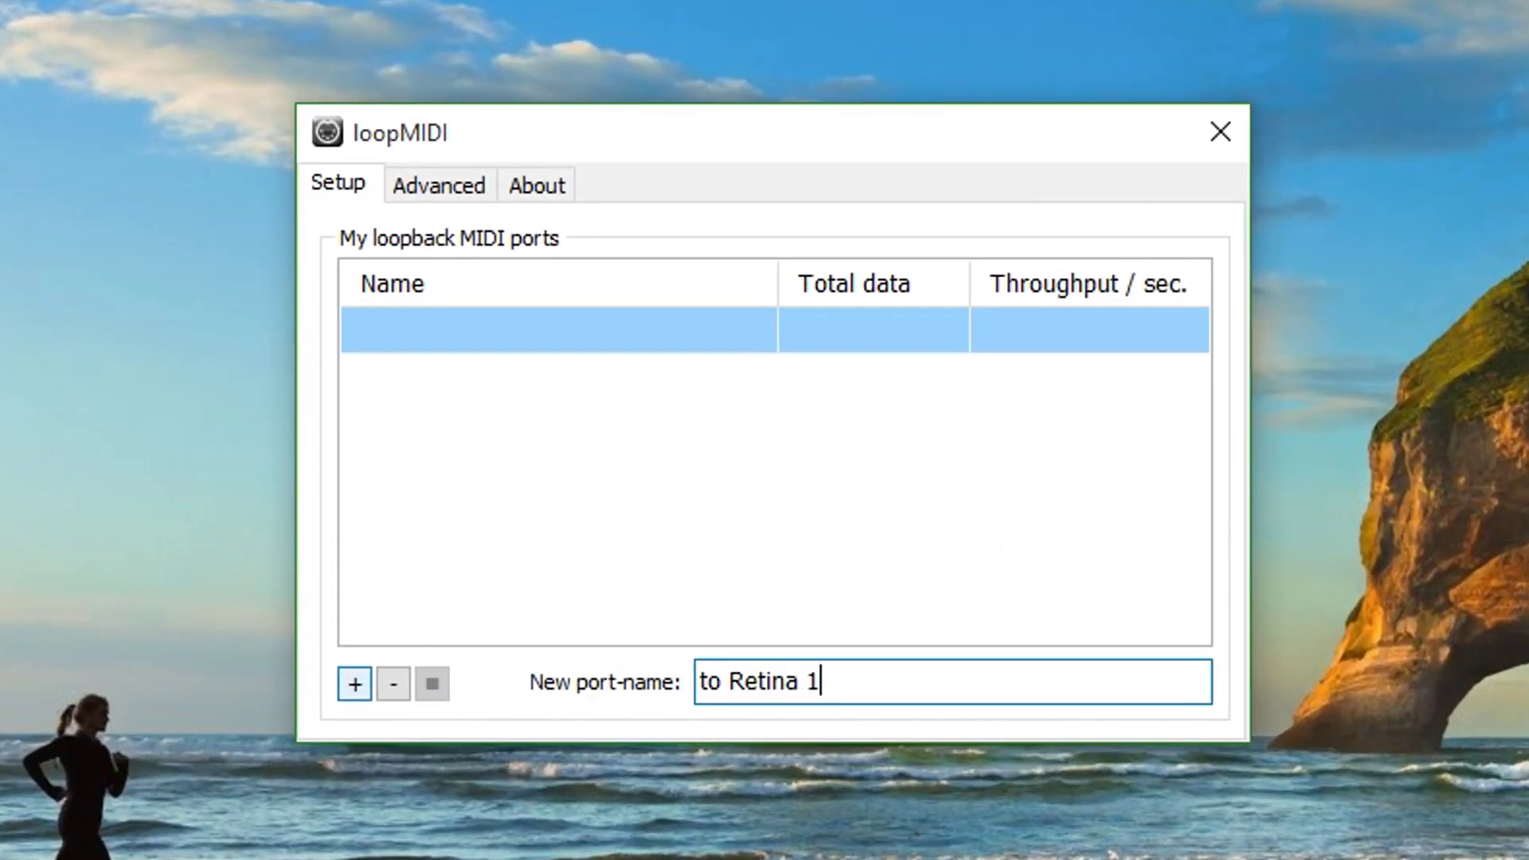
{"action": "key", "text": "Return"}
{"action": "type", "text": "To "}
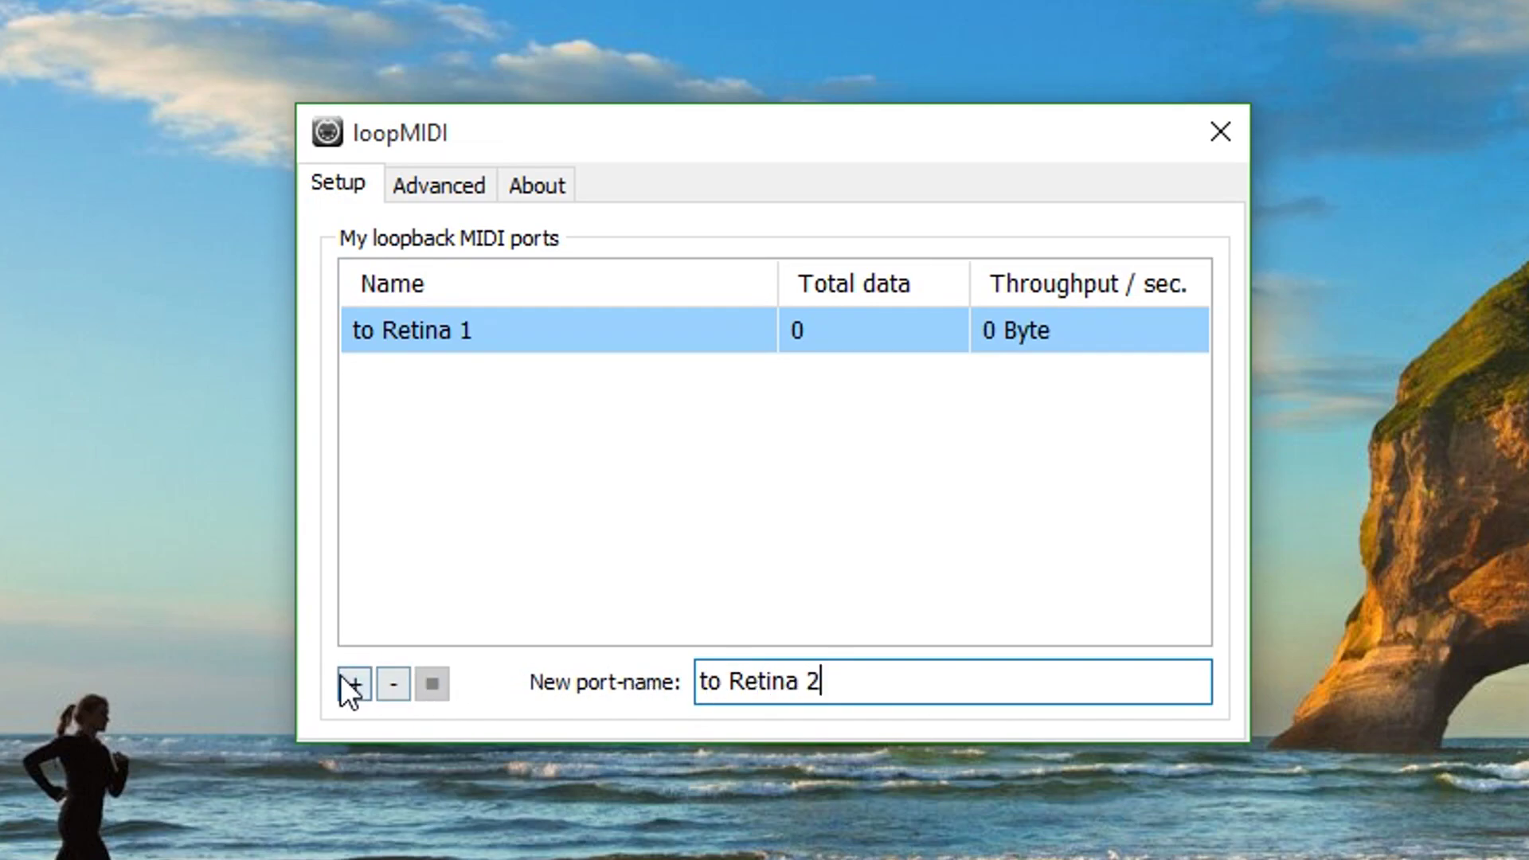
{"action": "type", "text": "Retina 2"}
{"action": "left_click", "coordinate": [351, 683]}
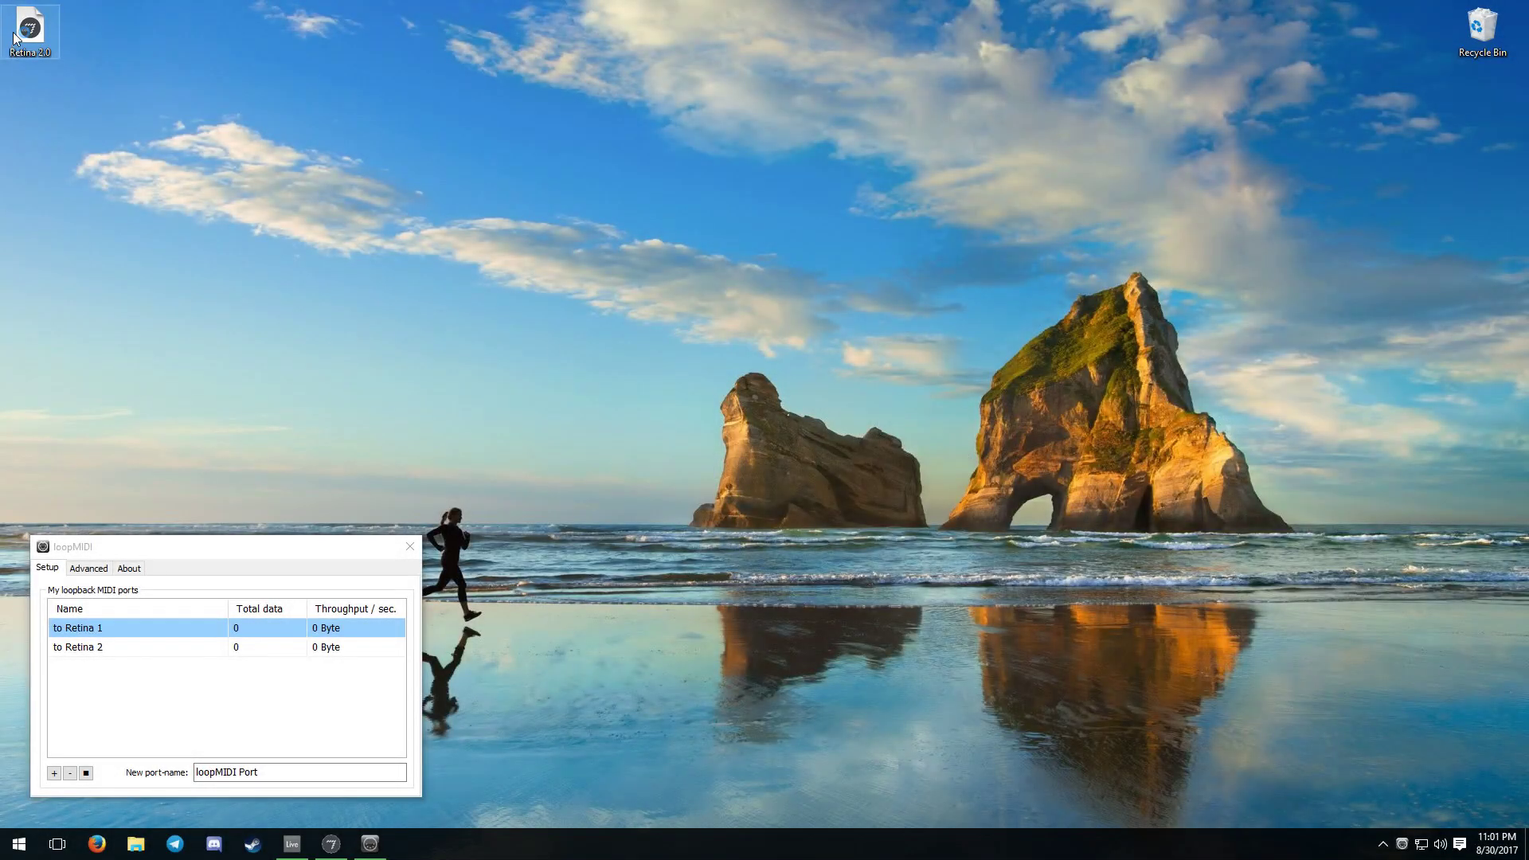
Step: Launch Retina 2.0 from the desktop and place its window above the loopMIDI window
{"action": "double_click", "coordinate": [14, 34]}
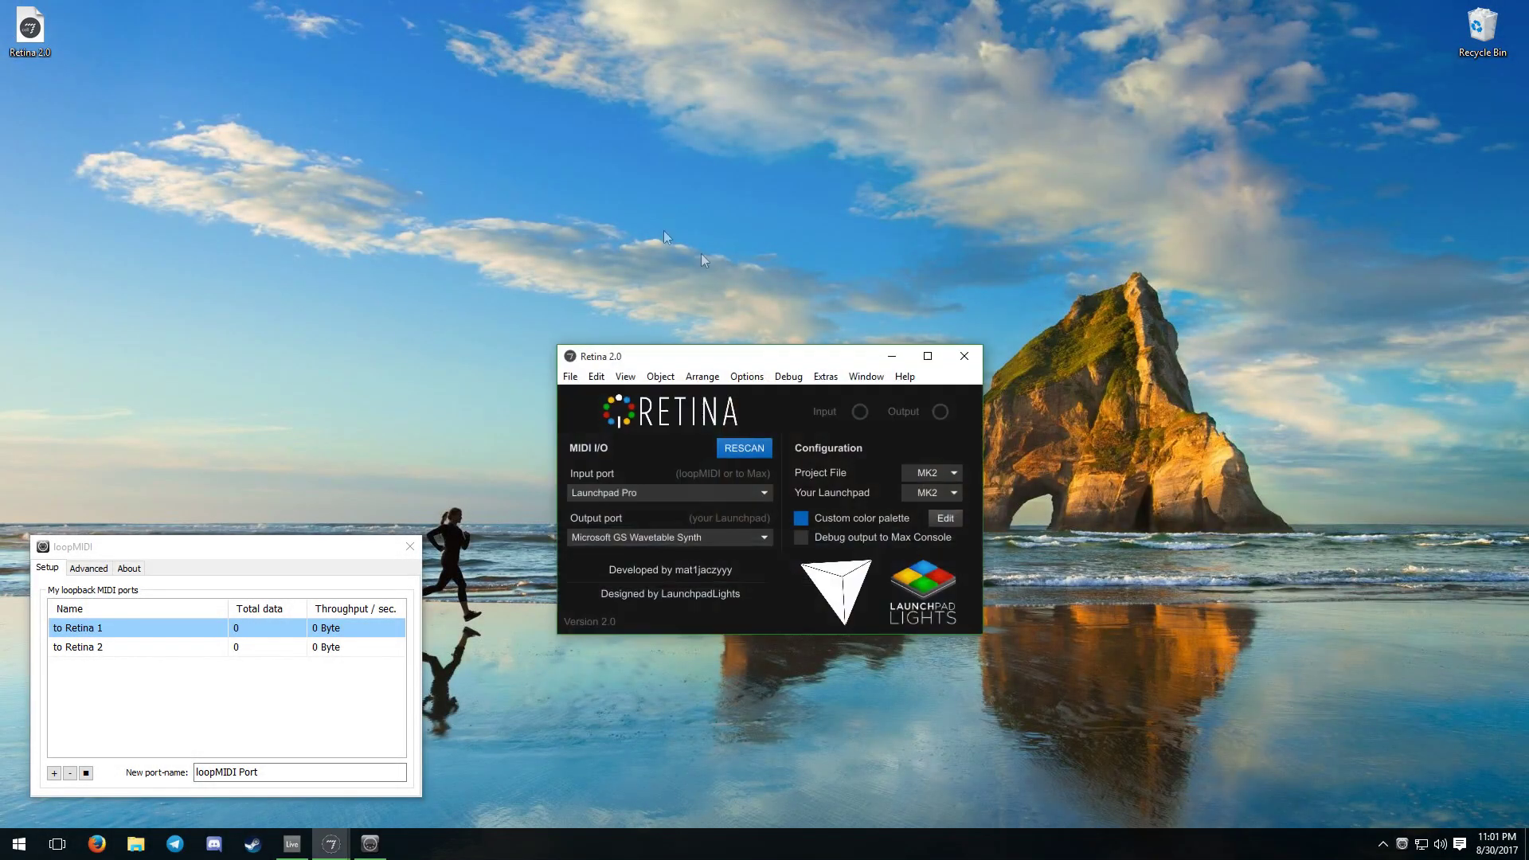
{"action": "left_click_drag", "start_coordinate": [800, 364], "coordinate": [264, 174]}
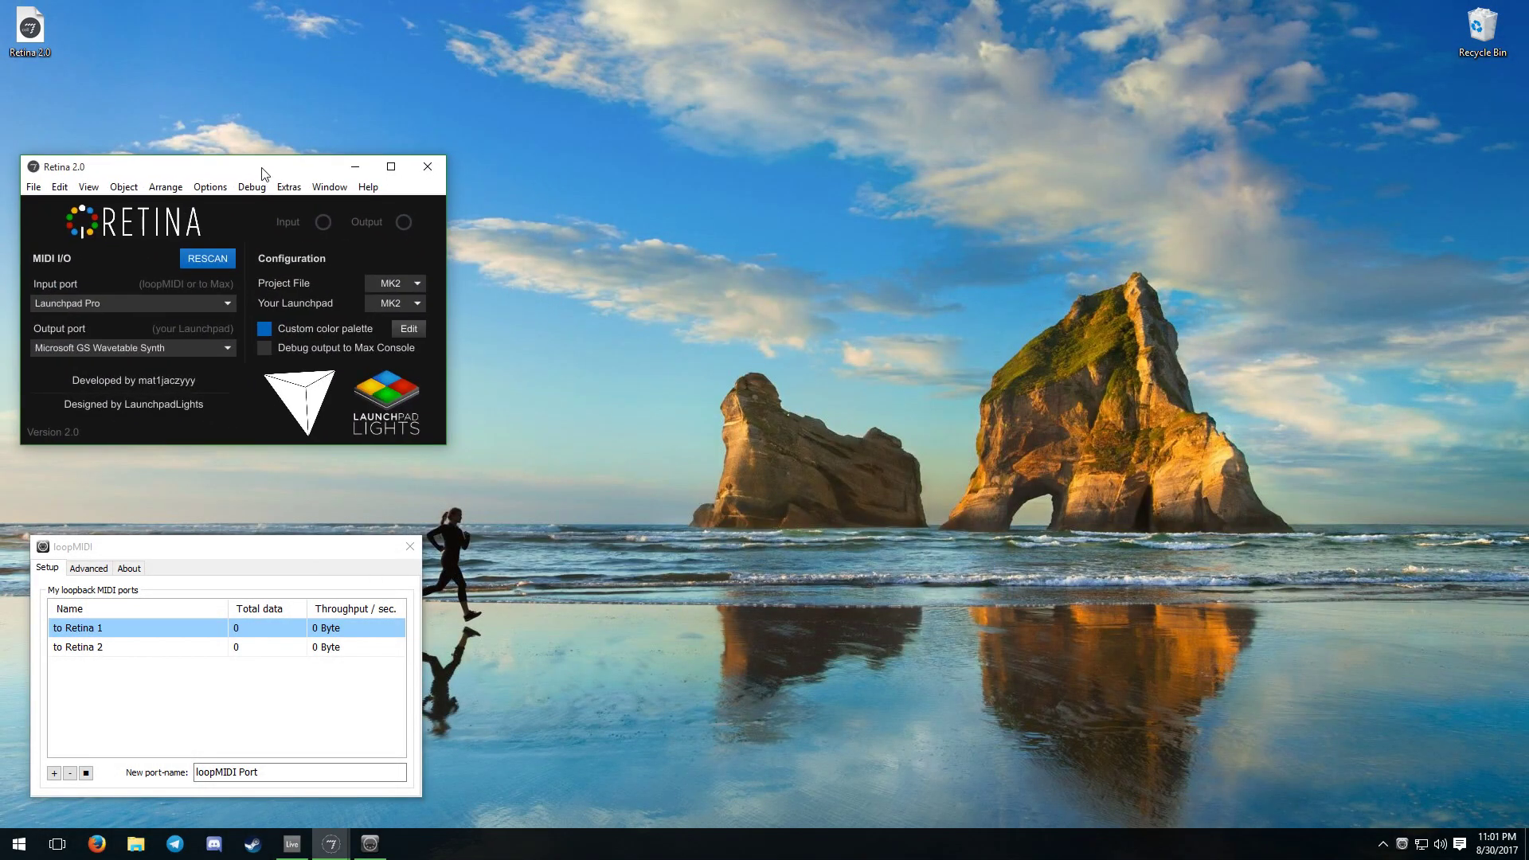
Step: In Ableton Live's MIDI preferences, turn Track off for both "to Retina" inputs and on for both "to Retina" outputs
{"action": "left_click", "coordinate": [291, 843]}
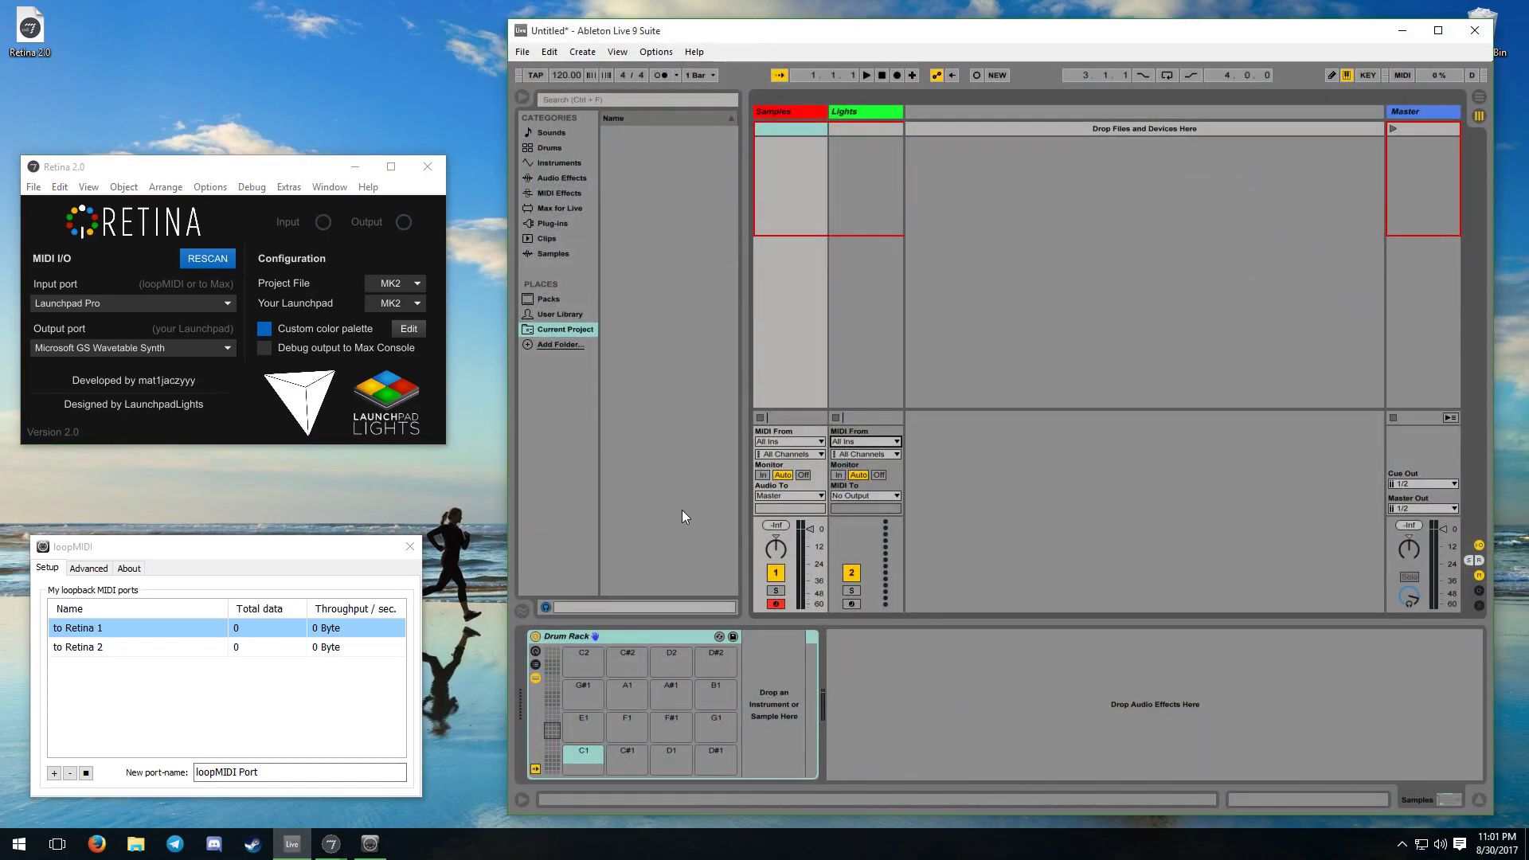
{"action": "key", "text": "ctrl+comma"}
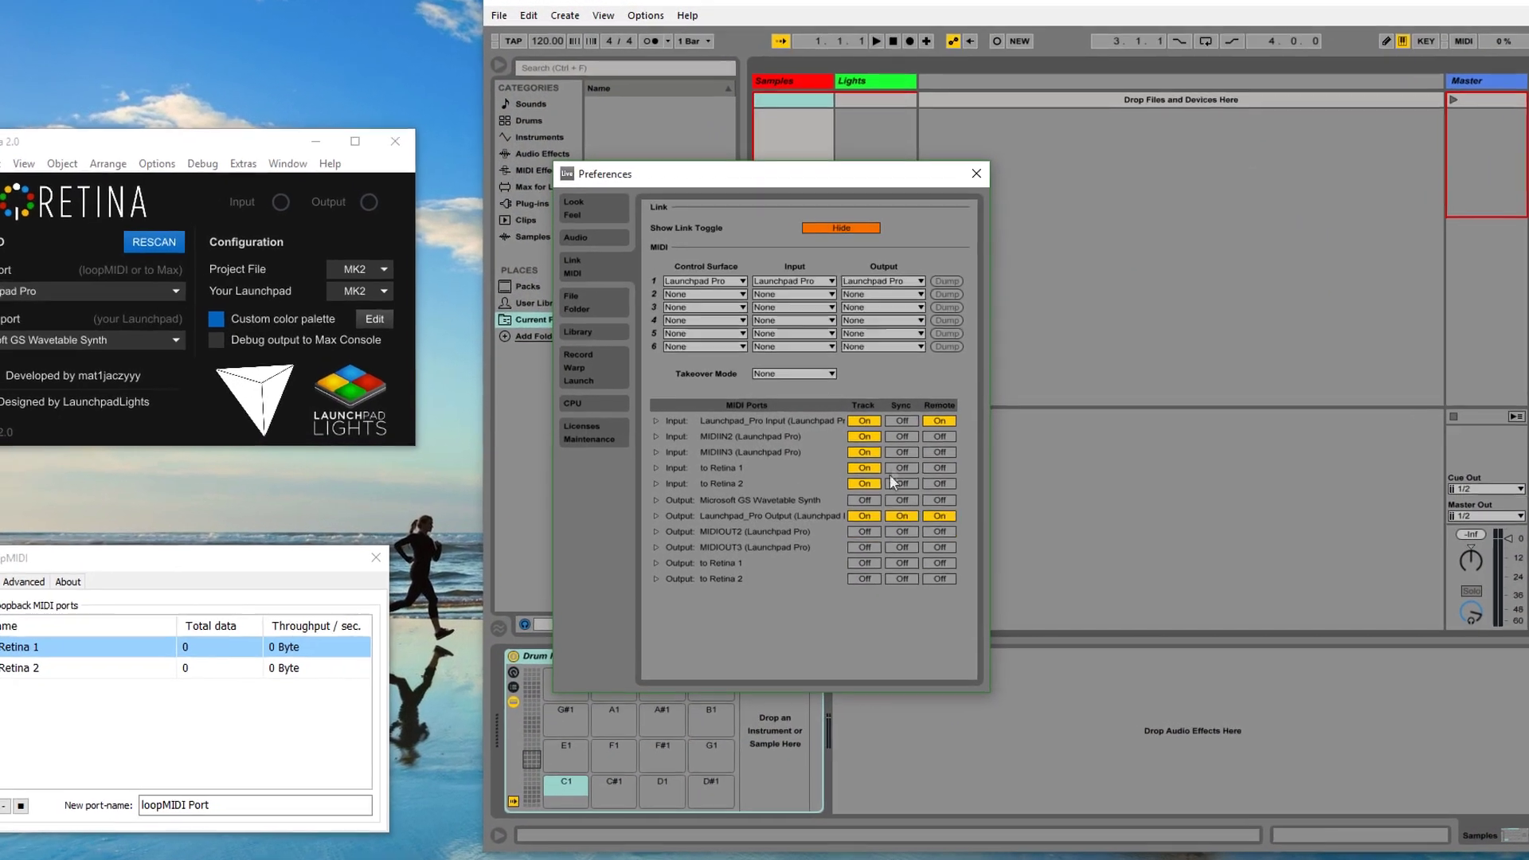
{"action": "left_click", "coordinate": [863, 469]}
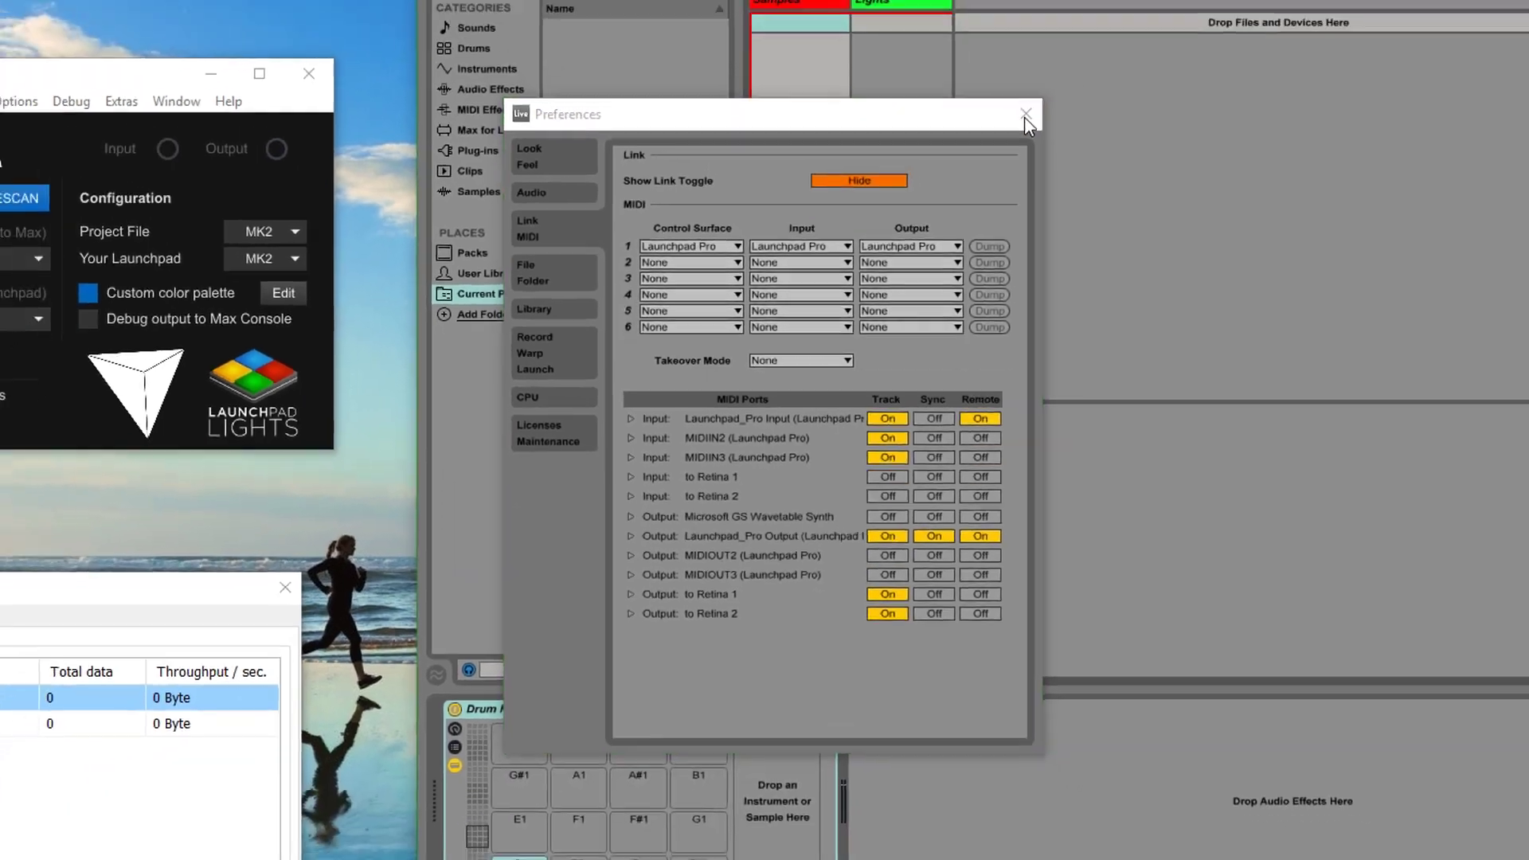
{"action": "left_click", "coordinate": [1092, 33]}
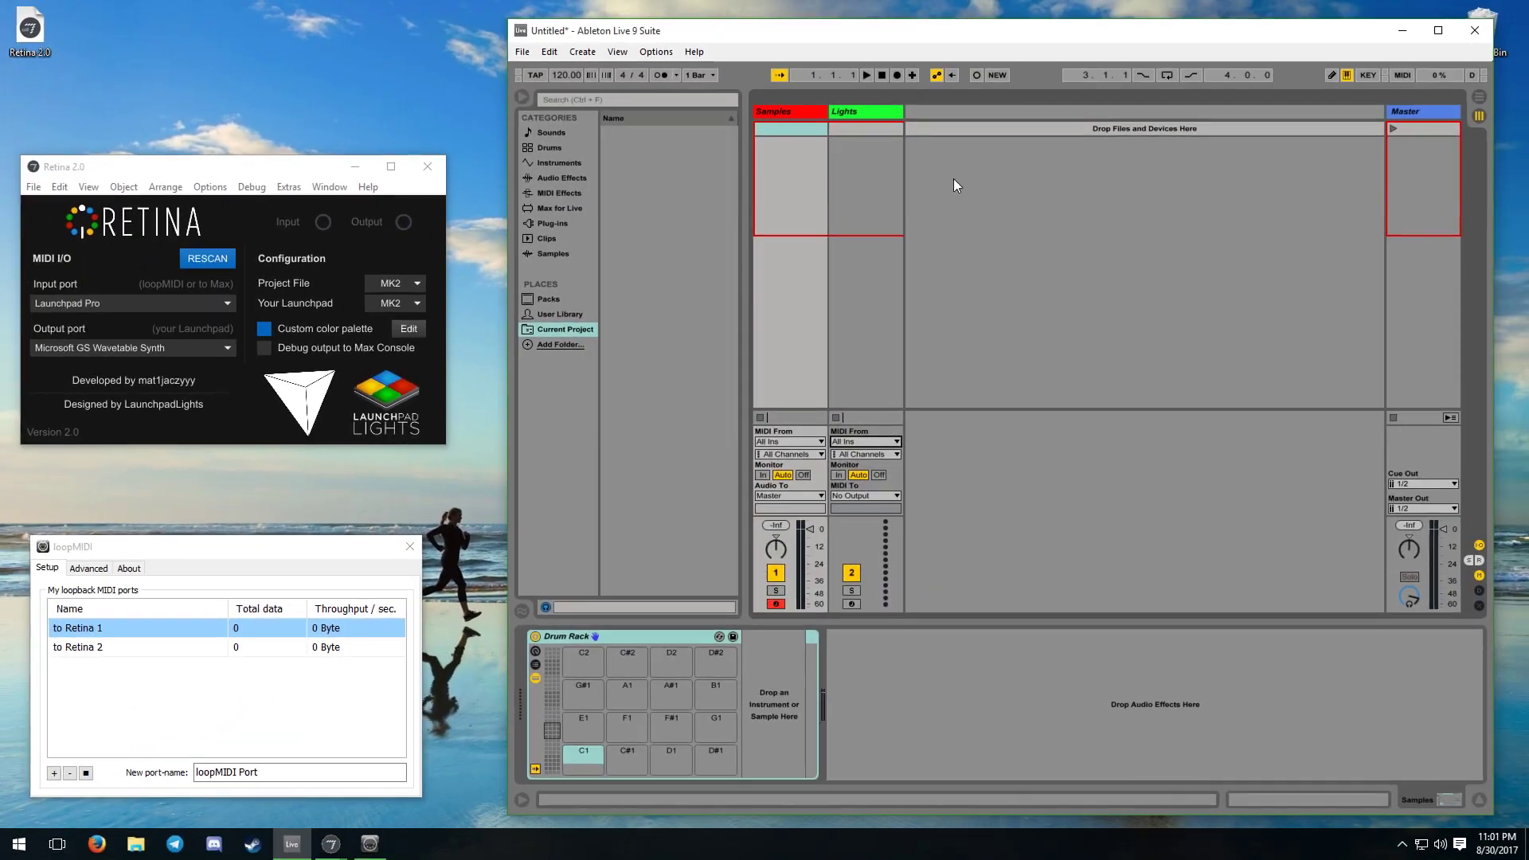
Step: Set the Samples track to receive MIDI from the Launchpad Pro input on Ch. 6
{"action": "left_click", "coordinate": [804, 444]}
{"action": "left_click", "coordinate": [798, 480]}
{"action": "left_click", "coordinate": [792, 454]}
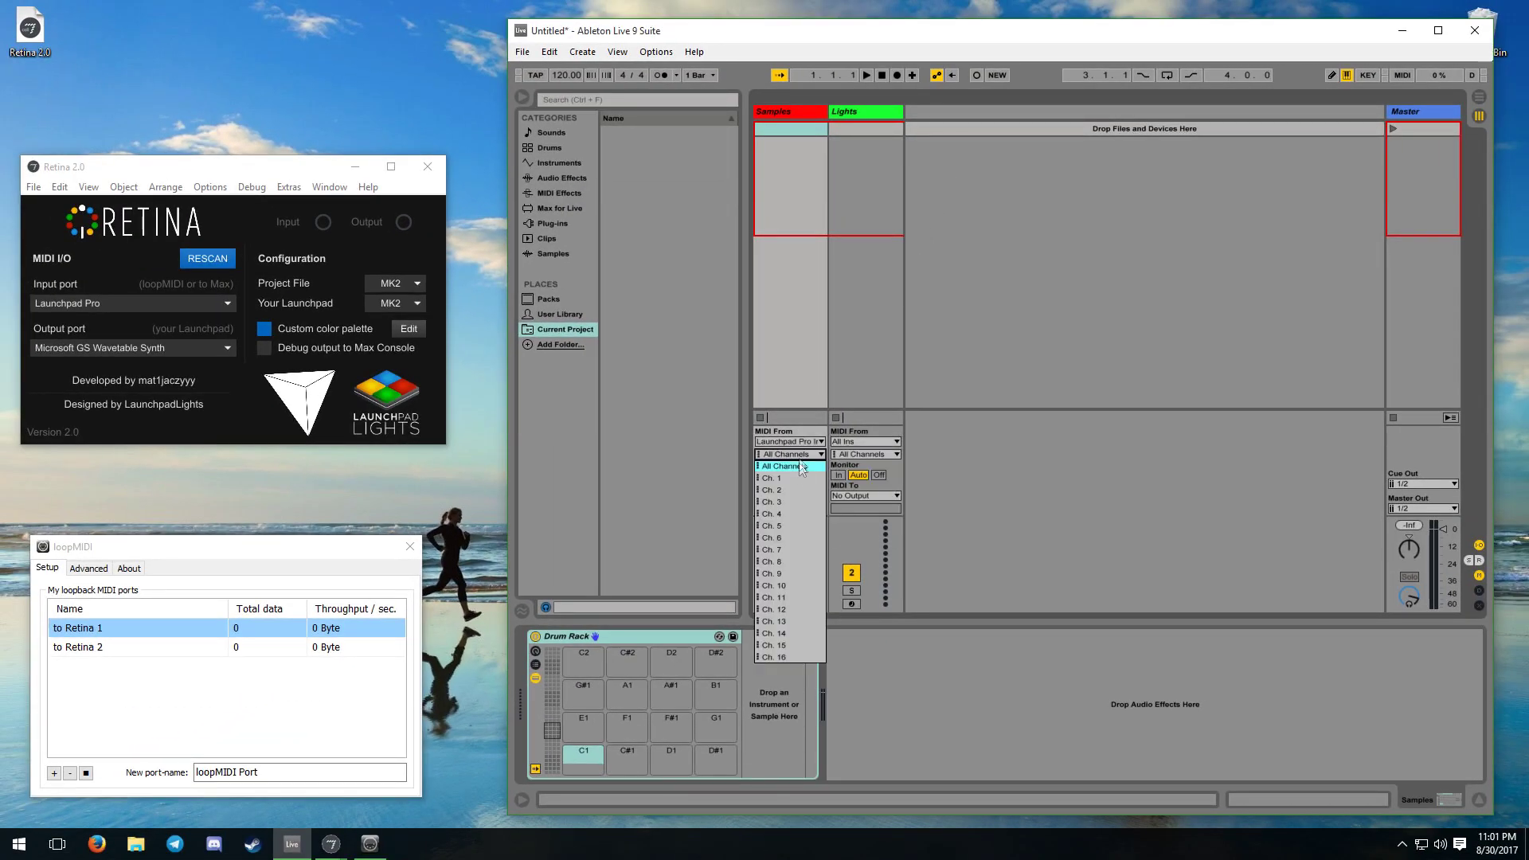
{"action": "left_click", "coordinate": [796, 538]}
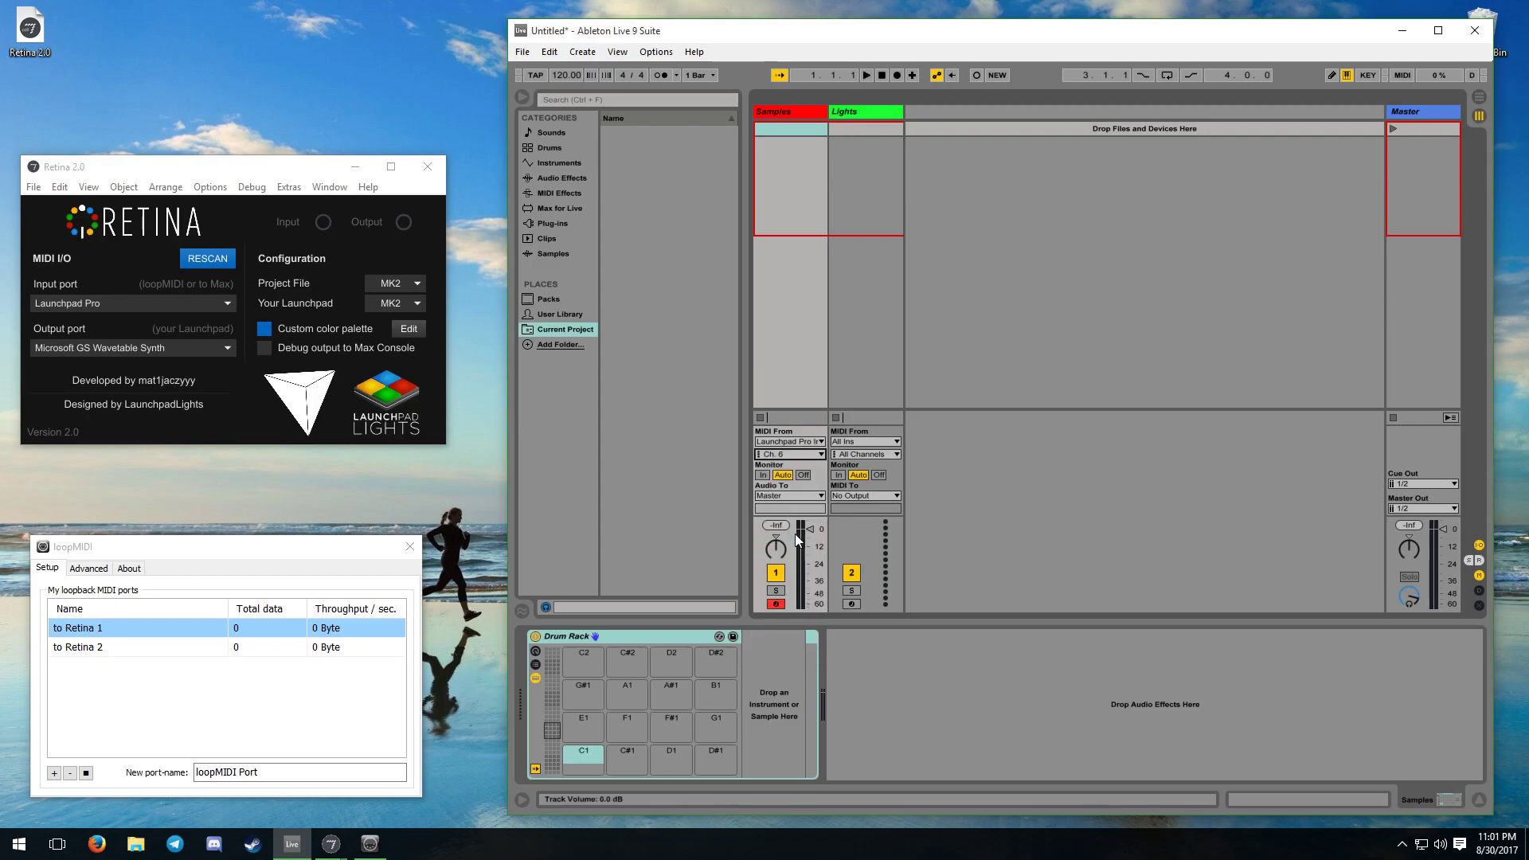
Step: Route the Lights track's MIDI from Samples with monitoring set to In, and send it to "to Retina 1" on Ch. 6
{"action": "left_click", "coordinate": [848, 443]}
{"action": "left_click", "coordinate": [848, 526]}
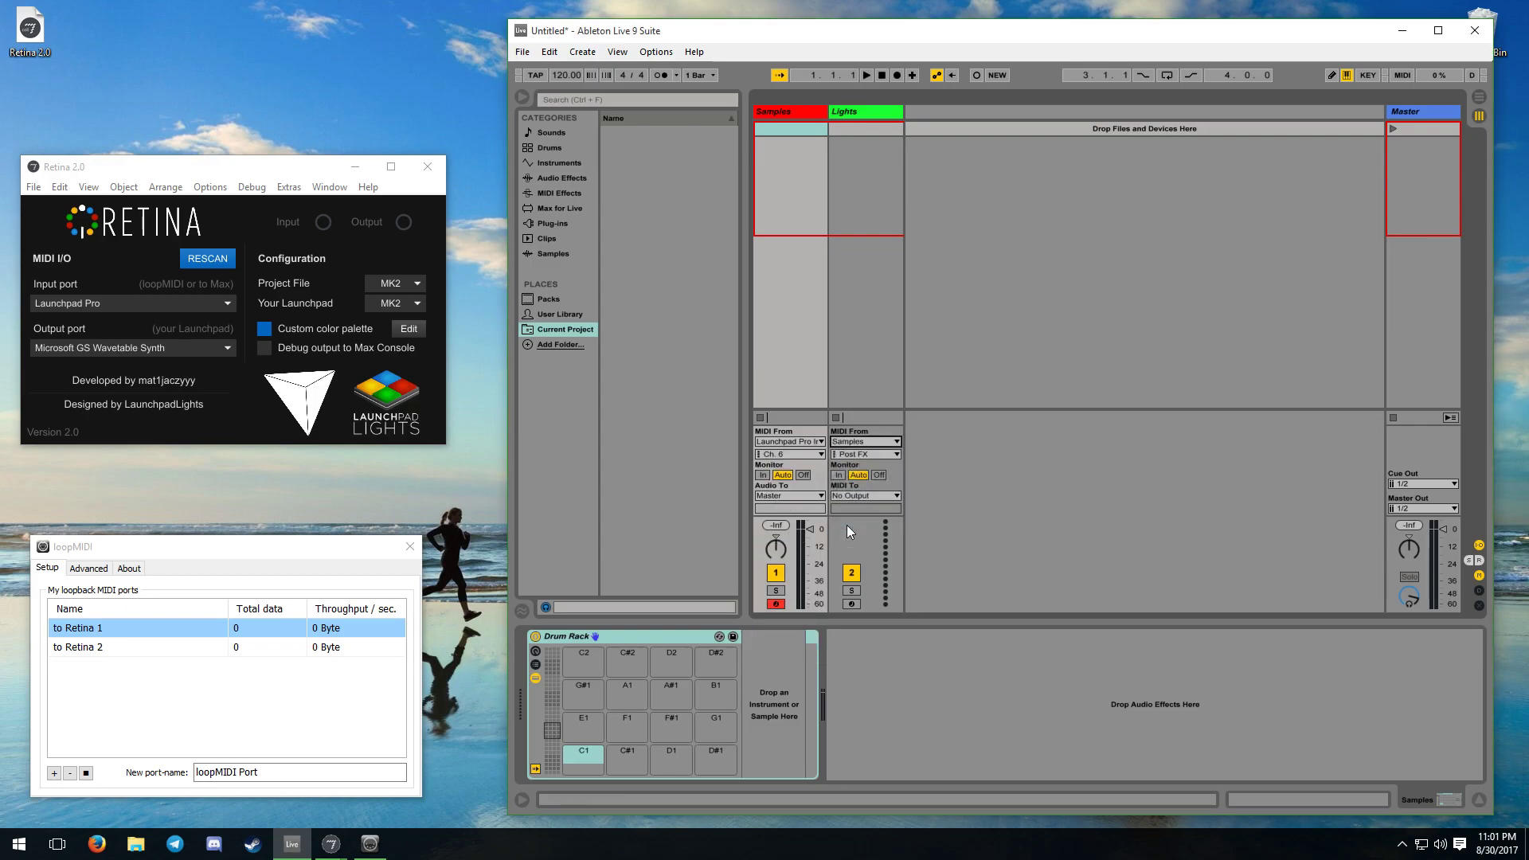
{"action": "left_click", "coordinate": [845, 496]}
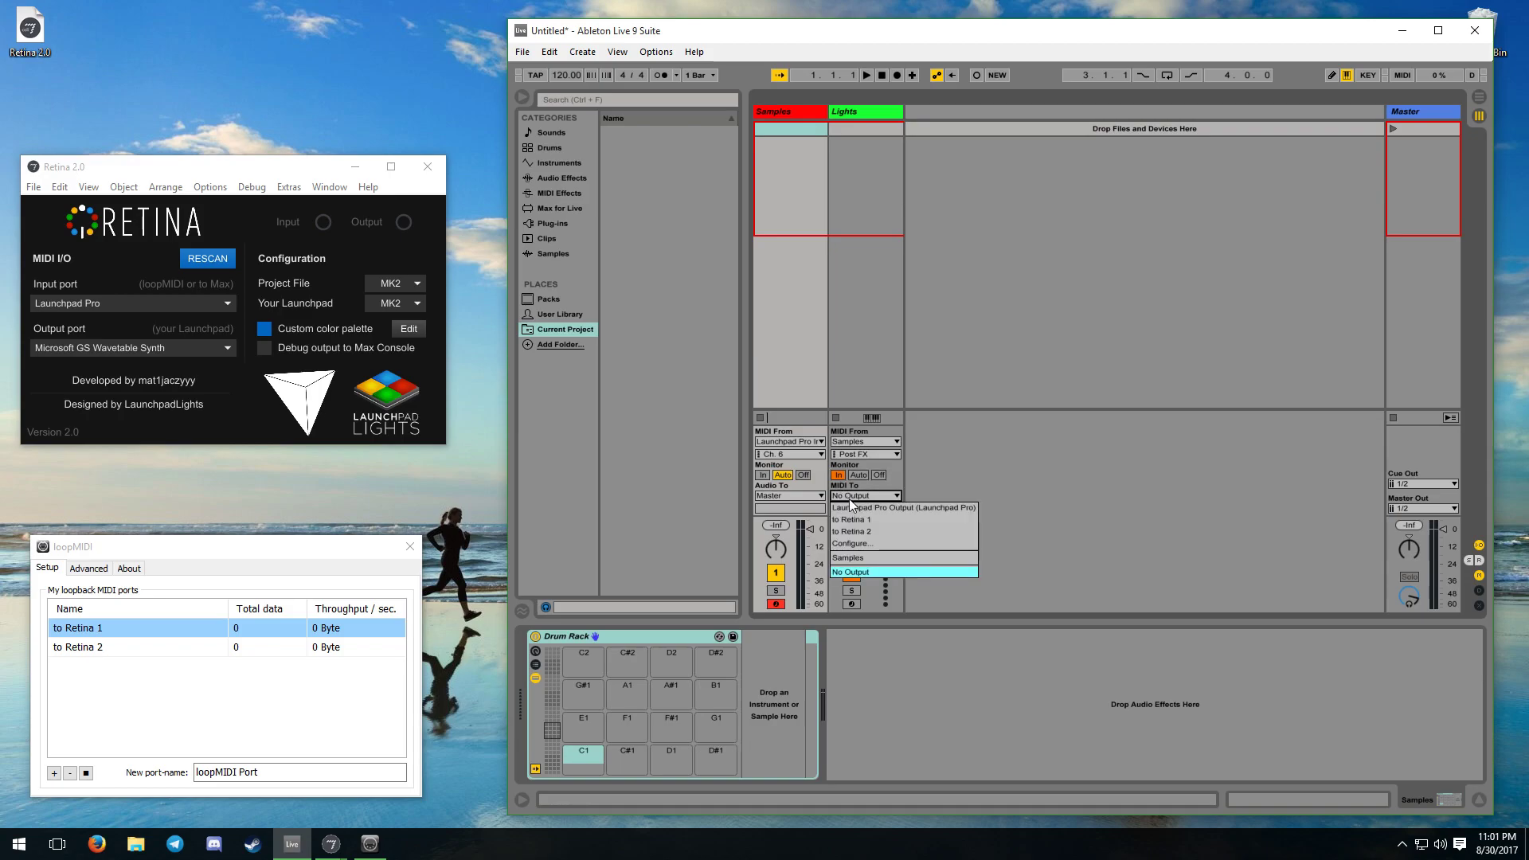
{"action": "left_click", "coordinate": [848, 518]}
{"action": "left_click", "coordinate": [852, 510]}
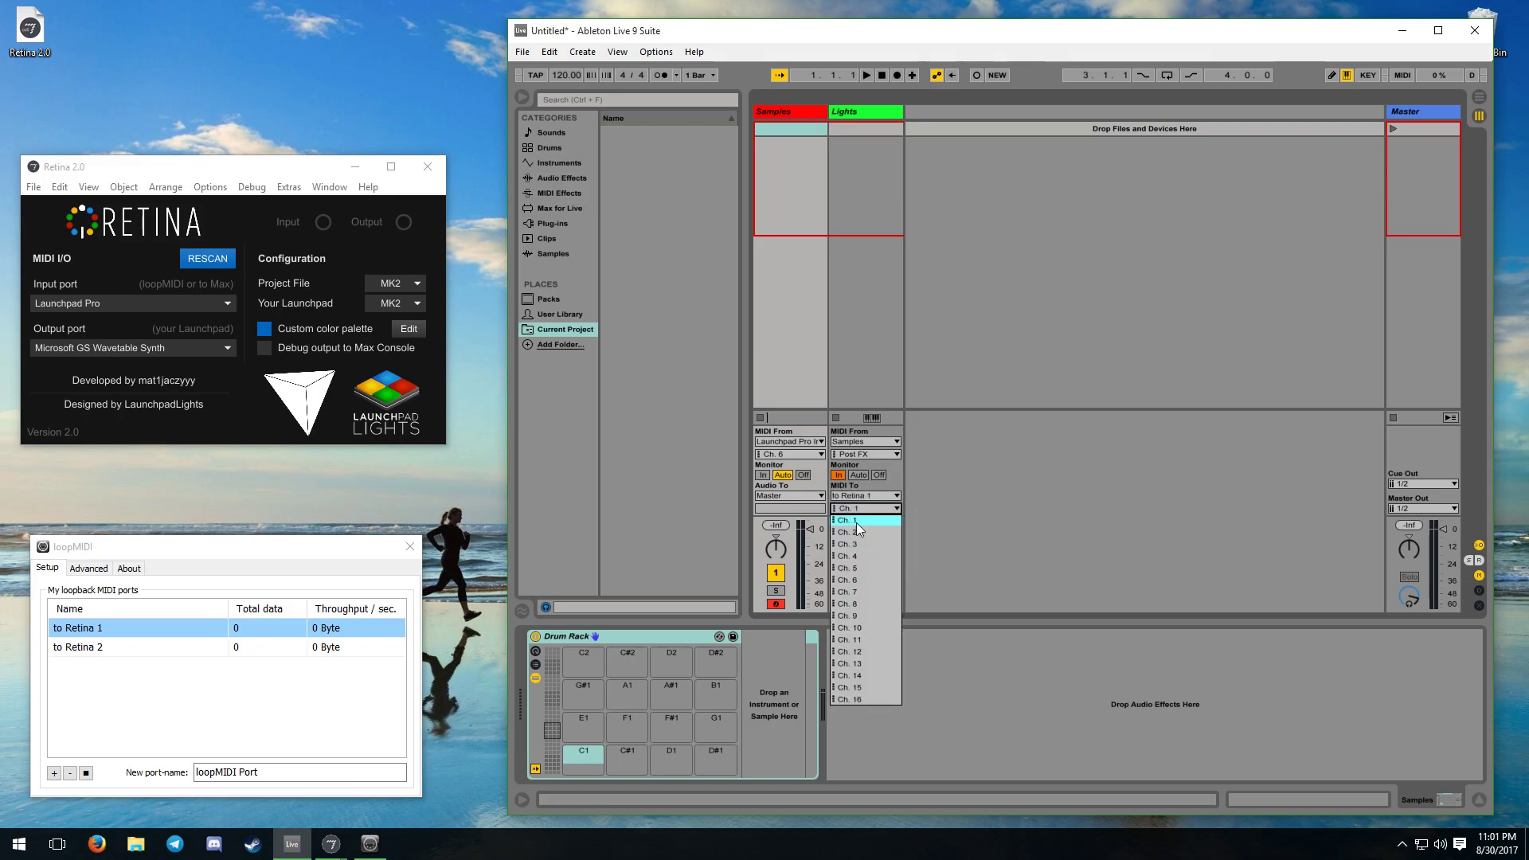
{"action": "left_click", "coordinate": [857, 581]}
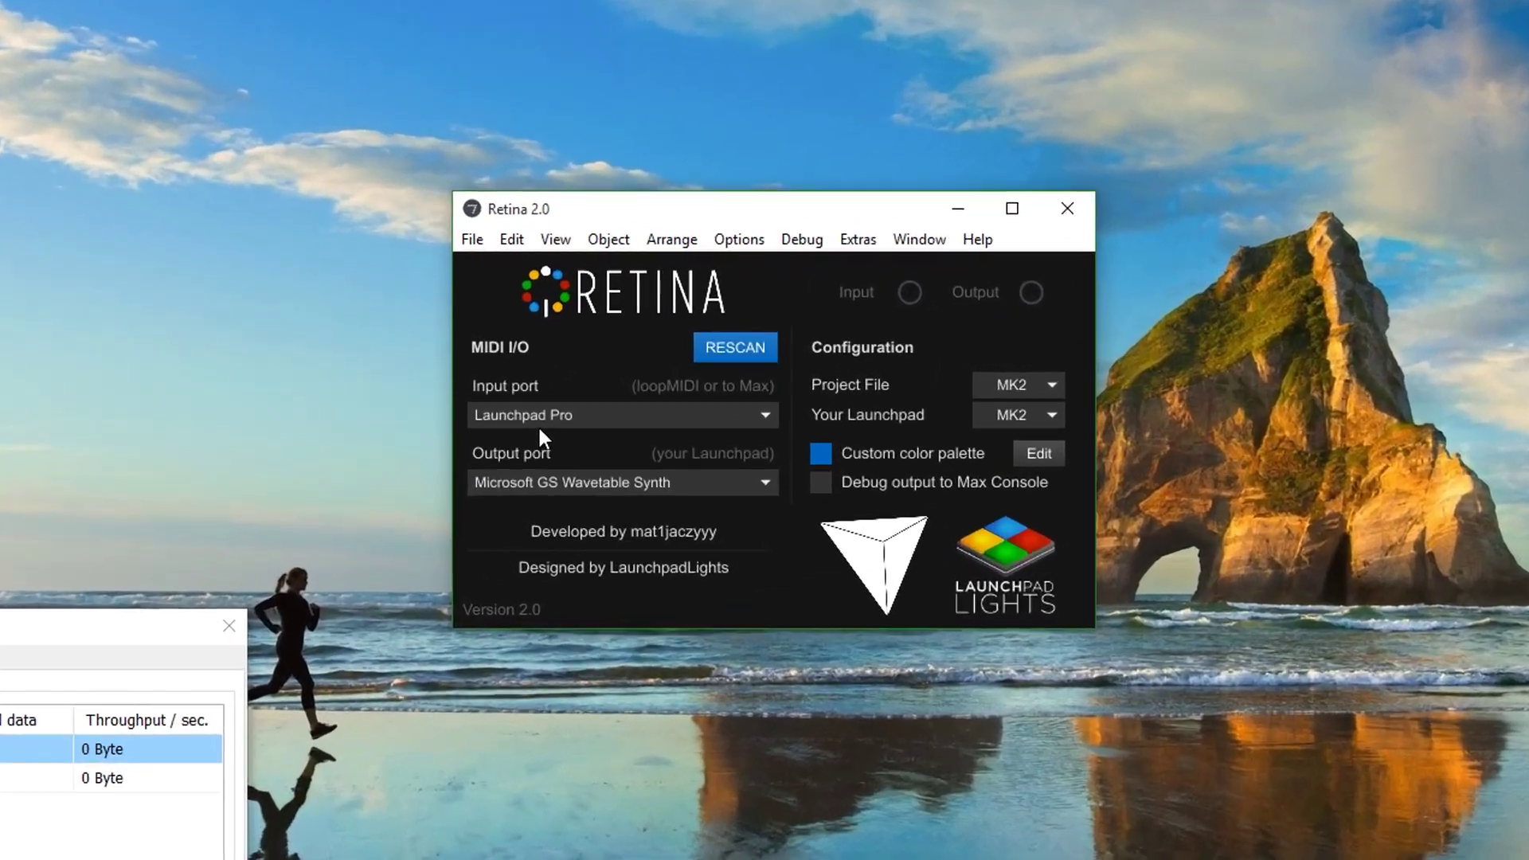
Step: In Retina 2.0, set the input port to "to Retina 1" and the output port to Launchpad Pro
{"action": "left_click", "coordinate": [621, 408]}
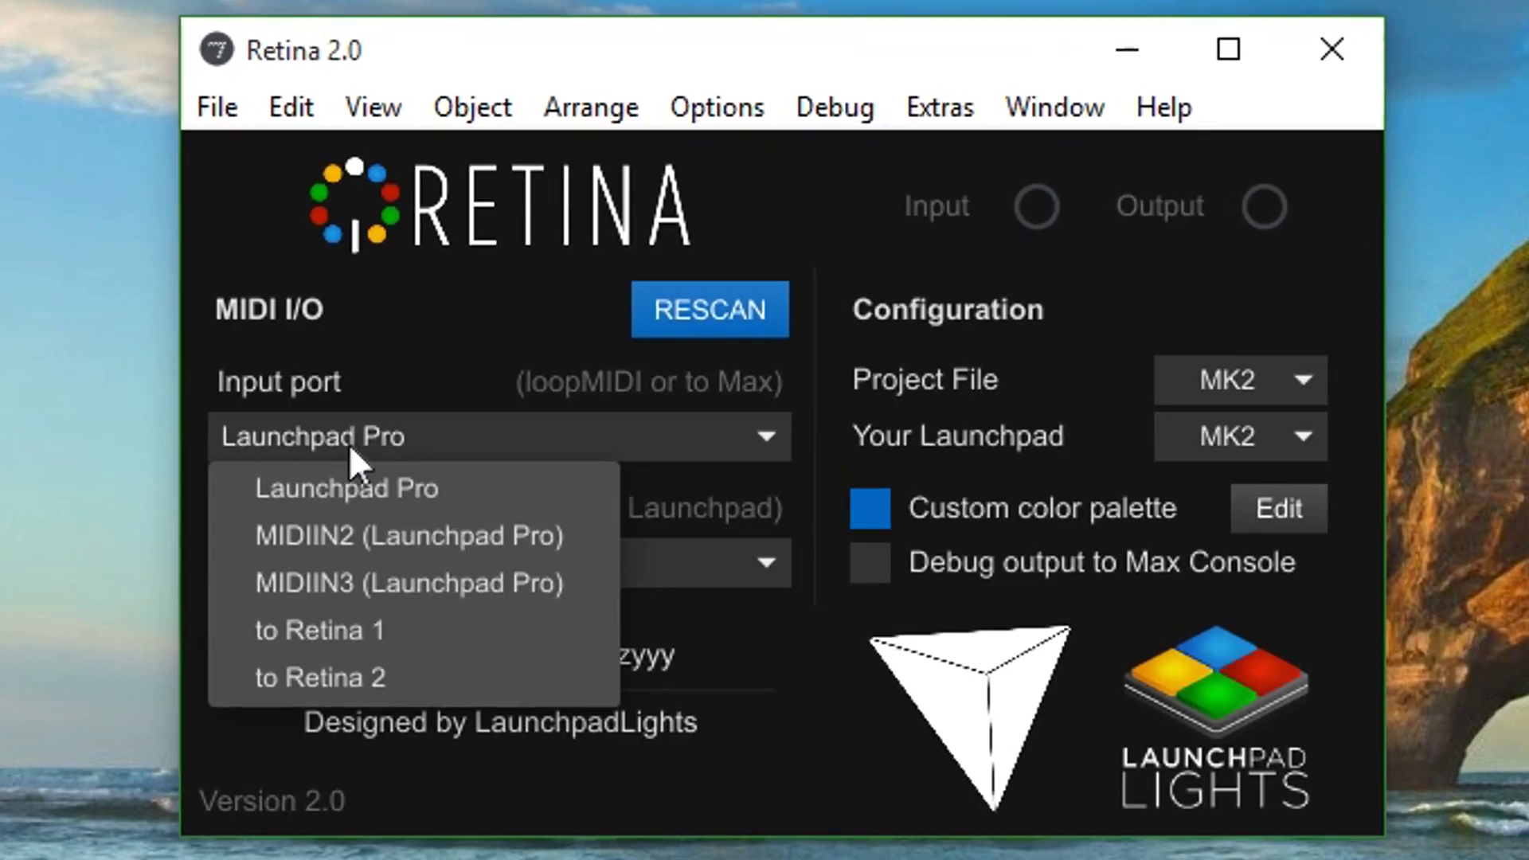
{"action": "left_click", "coordinate": [348, 638]}
{"action": "left_click", "coordinate": [380, 572]}
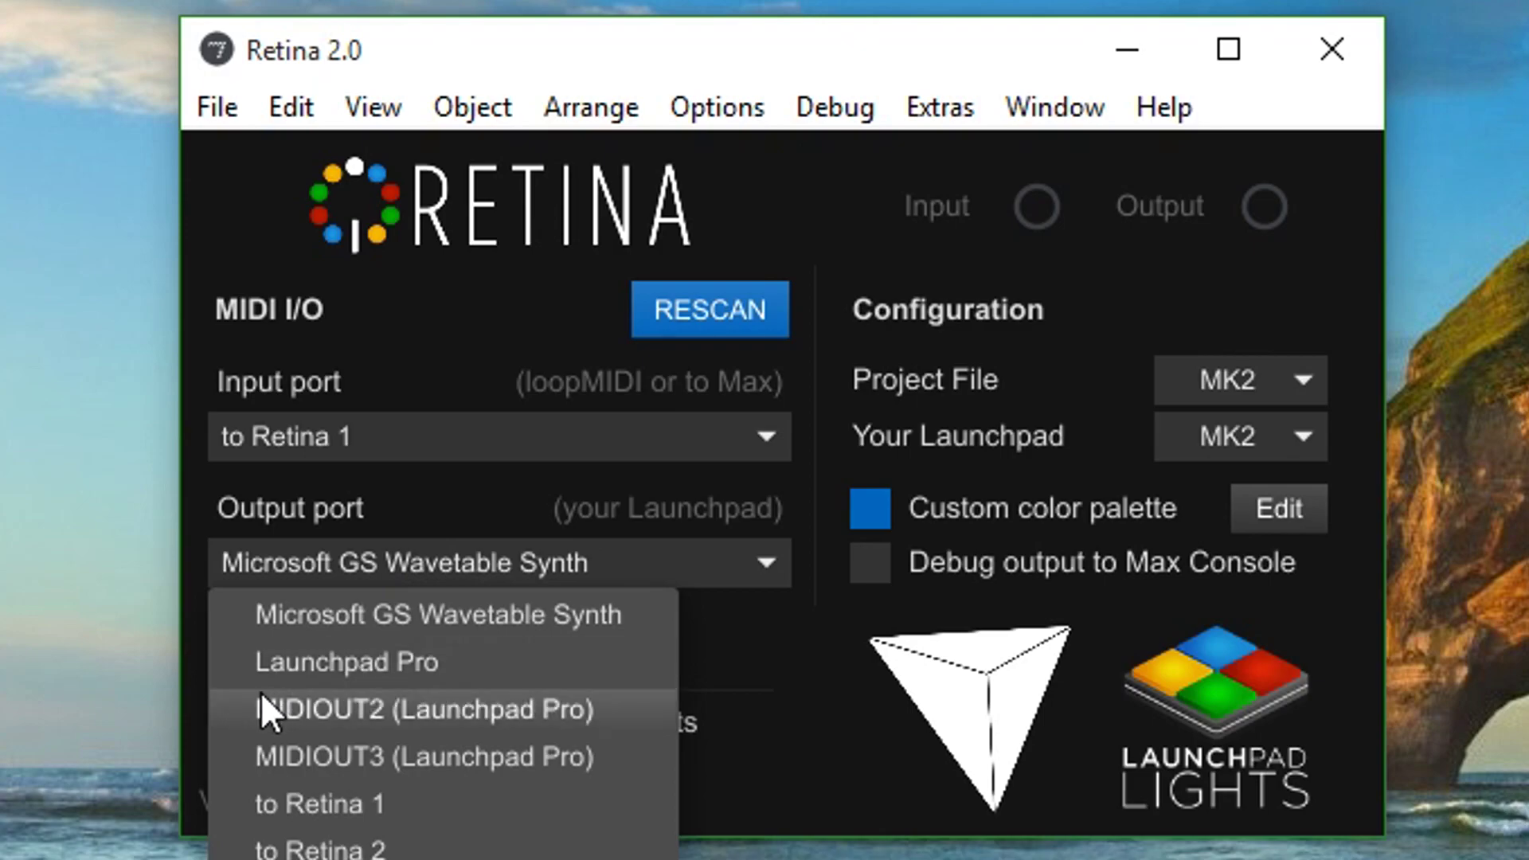
{"action": "left_click", "coordinate": [288, 669]}
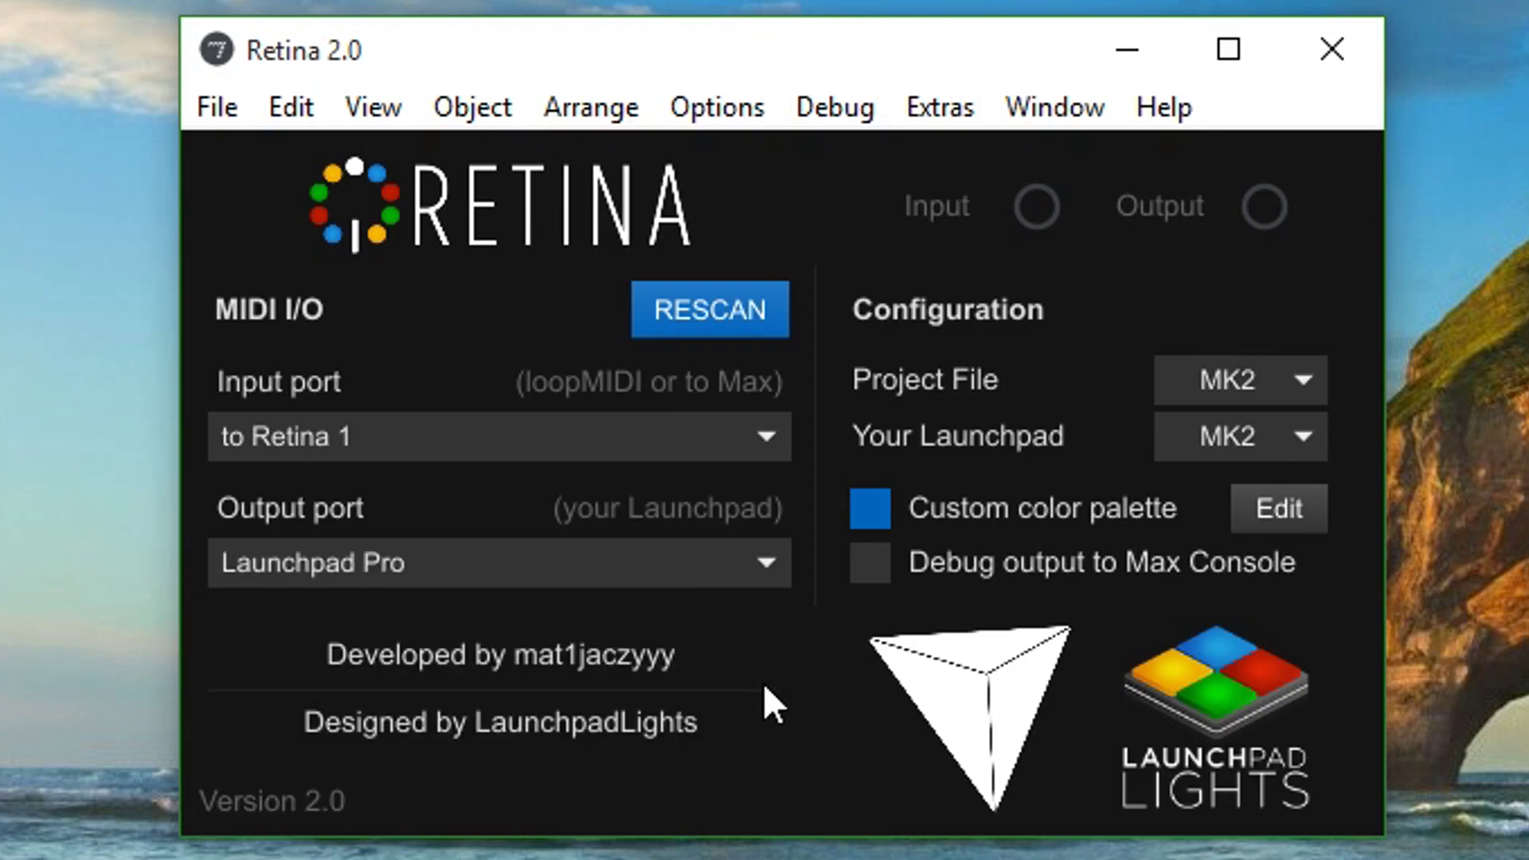
Step: Rescan Retina's MIDI ports and reselect "to Retina 1" as input and Launchpad Pro as output
{"action": "left_click", "coordinate": [724, 321]}
{"action": "left_click", "coordinate": [627, 438]}
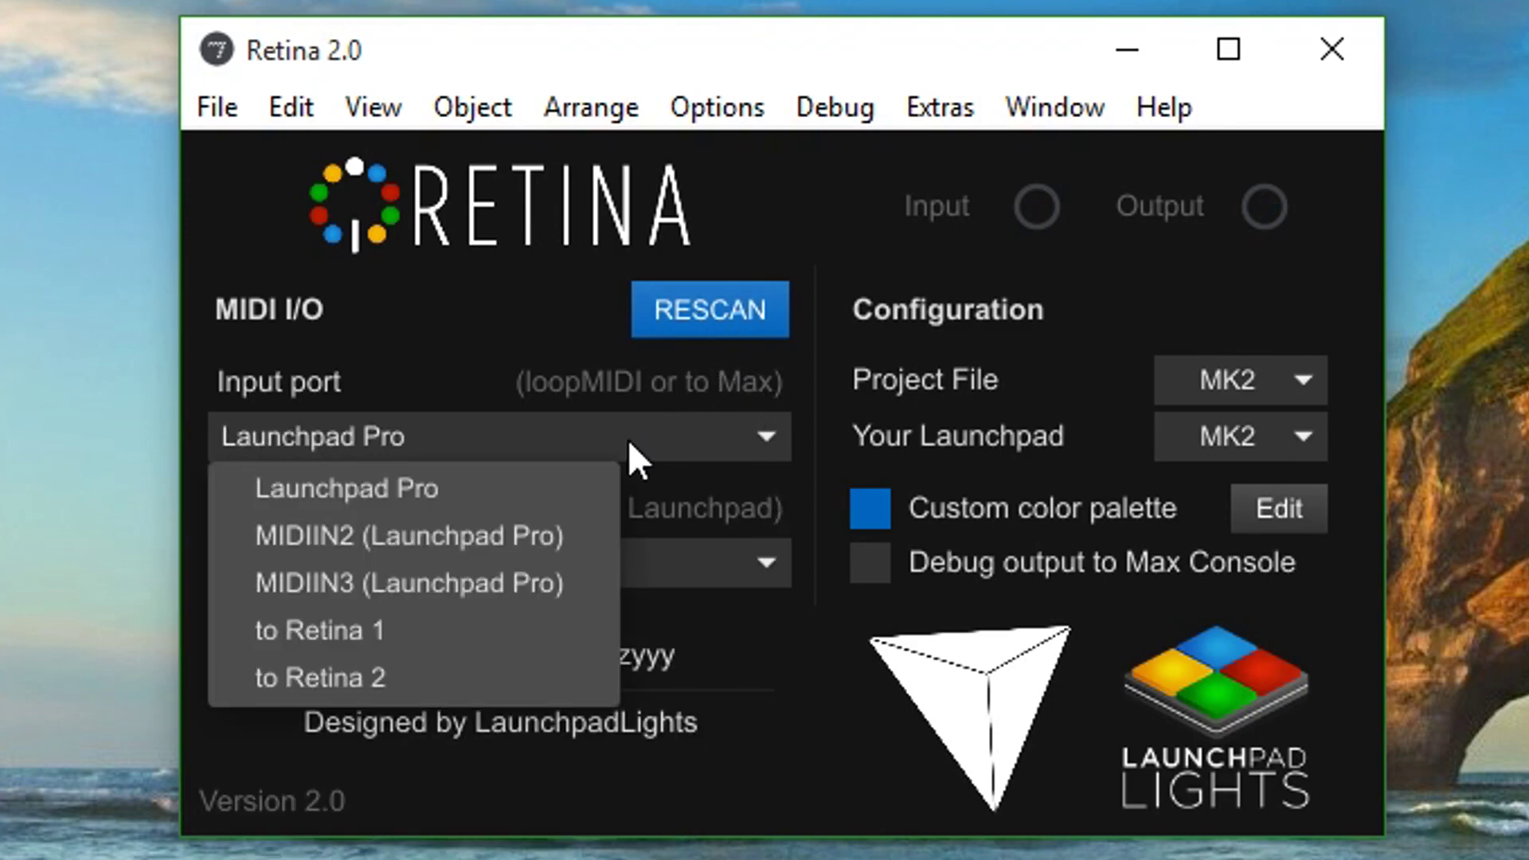
{"action": "left_click", "coordinate": [476, 628]}
{"action": "left_click", "coordinate": [527, 567]}
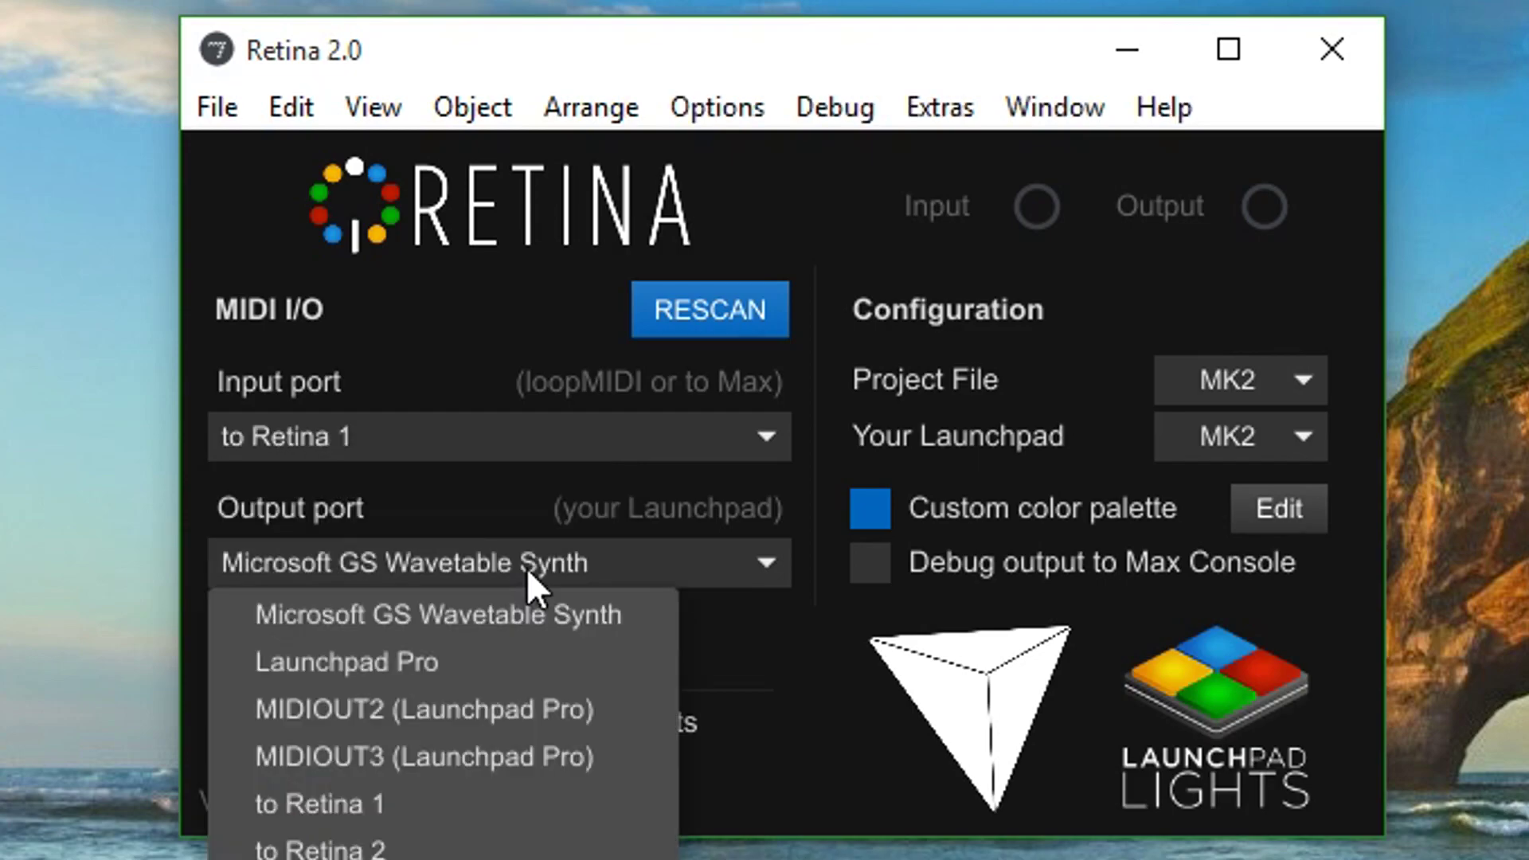
{"action": "left_click", "coordinate": [488, 656]}
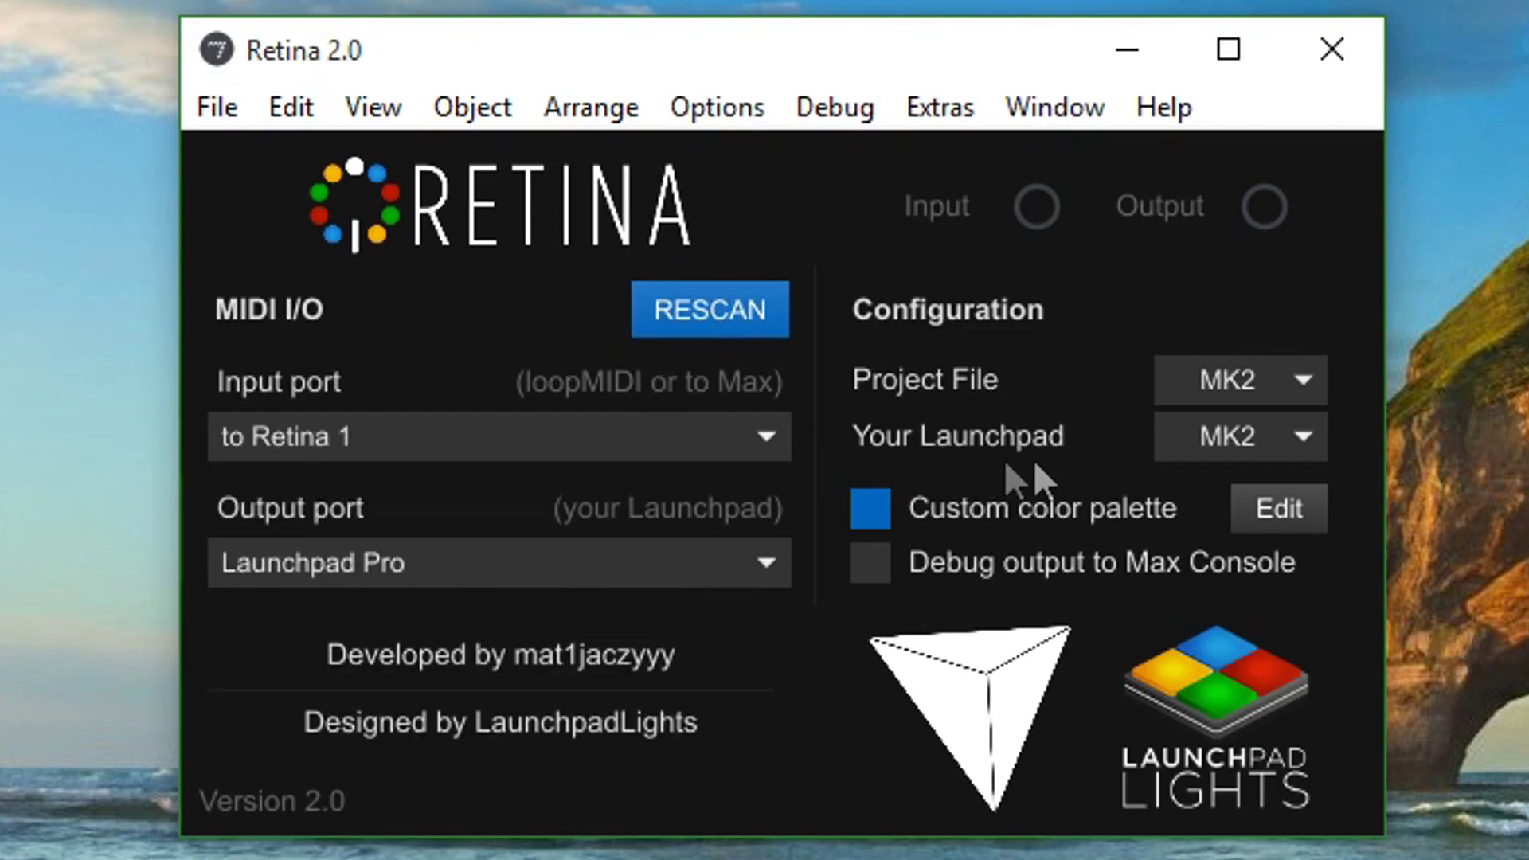
Step: Set Retina's Your Launchpad option to PRO
{"action": "left_click", "coordinate": [1298, 434]}
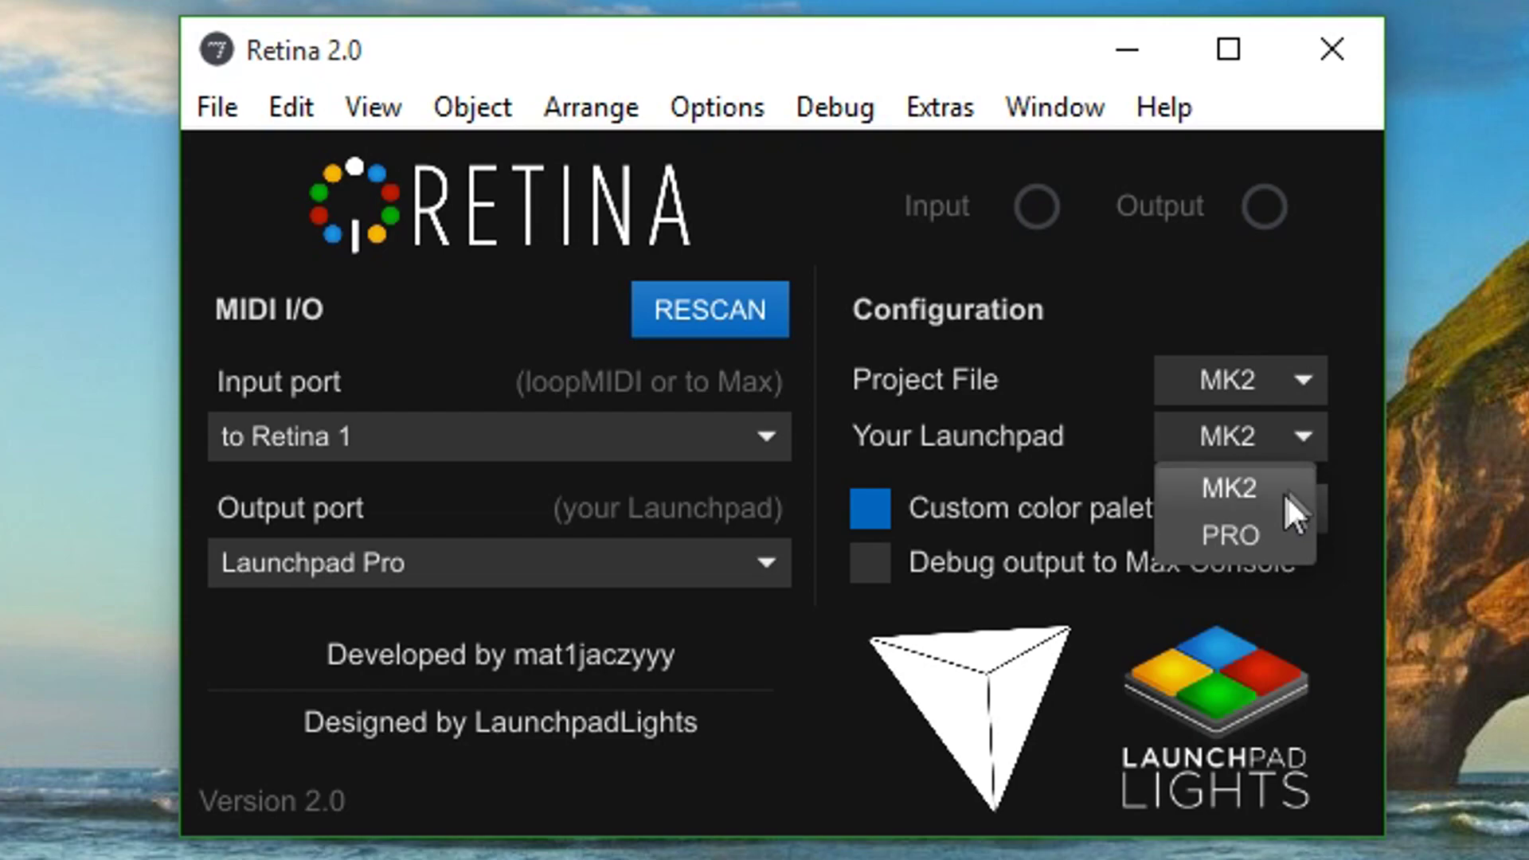
{"action": "left_click", "coordinate": [1260, 532]}
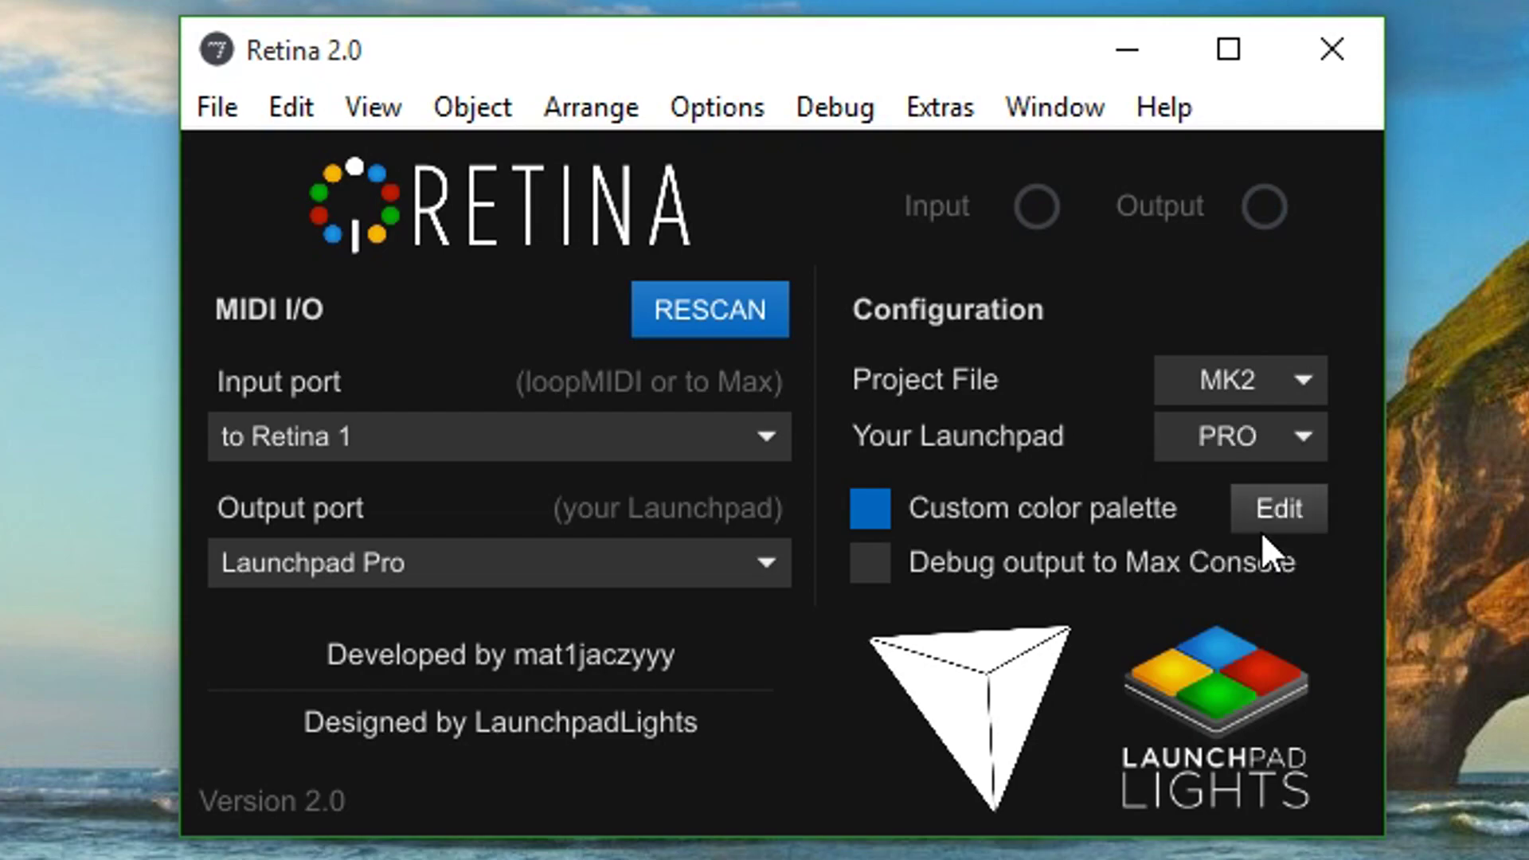
{"action": "left_click", "coordinate": [1298, 440]}
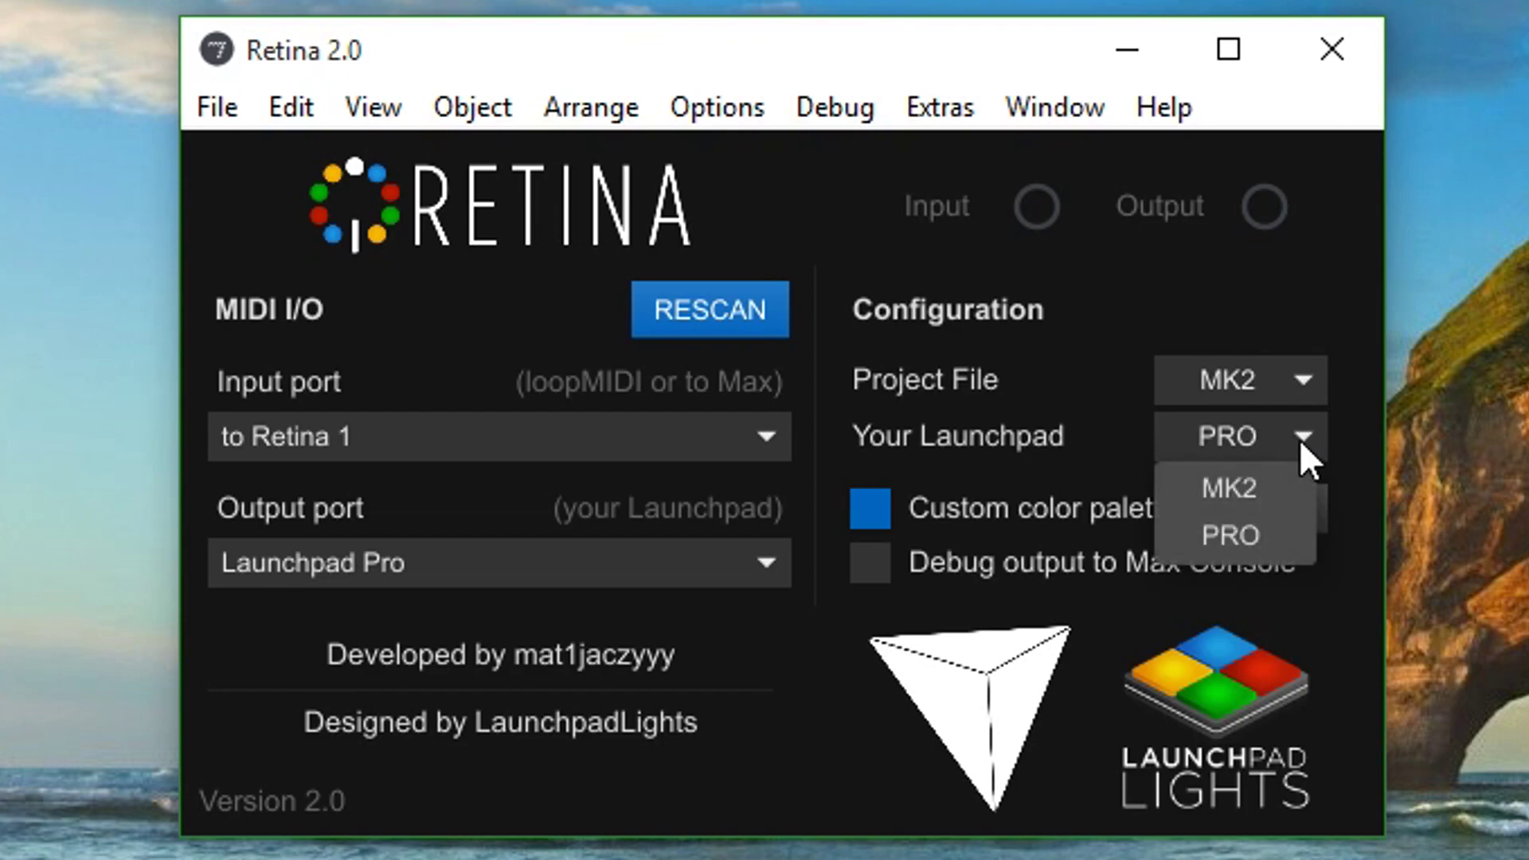
{"action": "left_click", "coordinate": [1214, 536]}
{"action": "left_click", "coordinate": [1292, 440]}
{"action": "left_click", "coordinate": [1292, 532]}
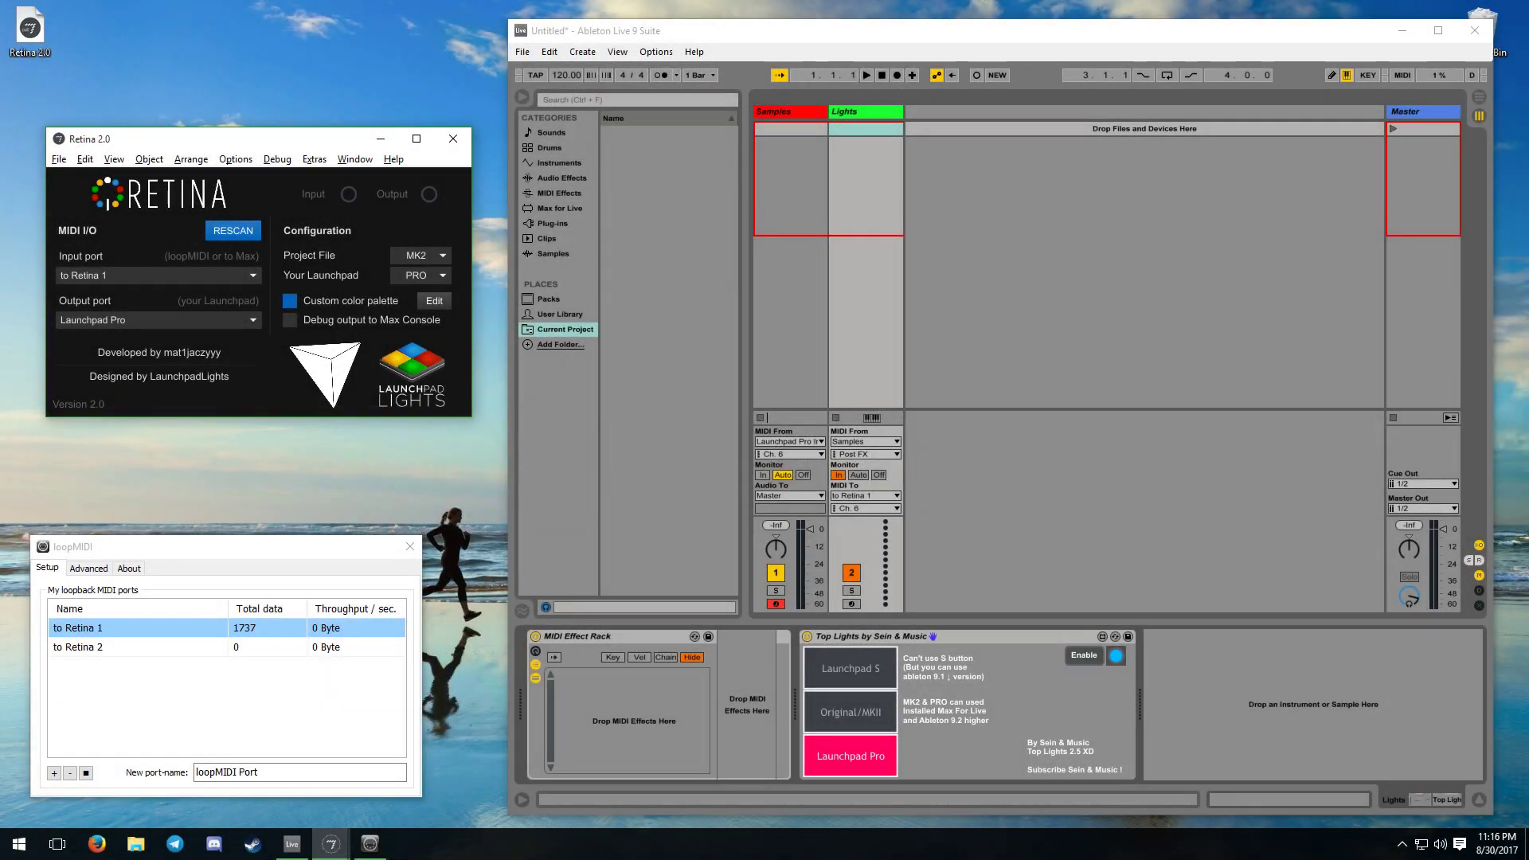
Step: Set Retina's Project File option to PRO and keep PRO selected for Your Launchpad
{"action": "left_click", "coordinate": [992, 633]}
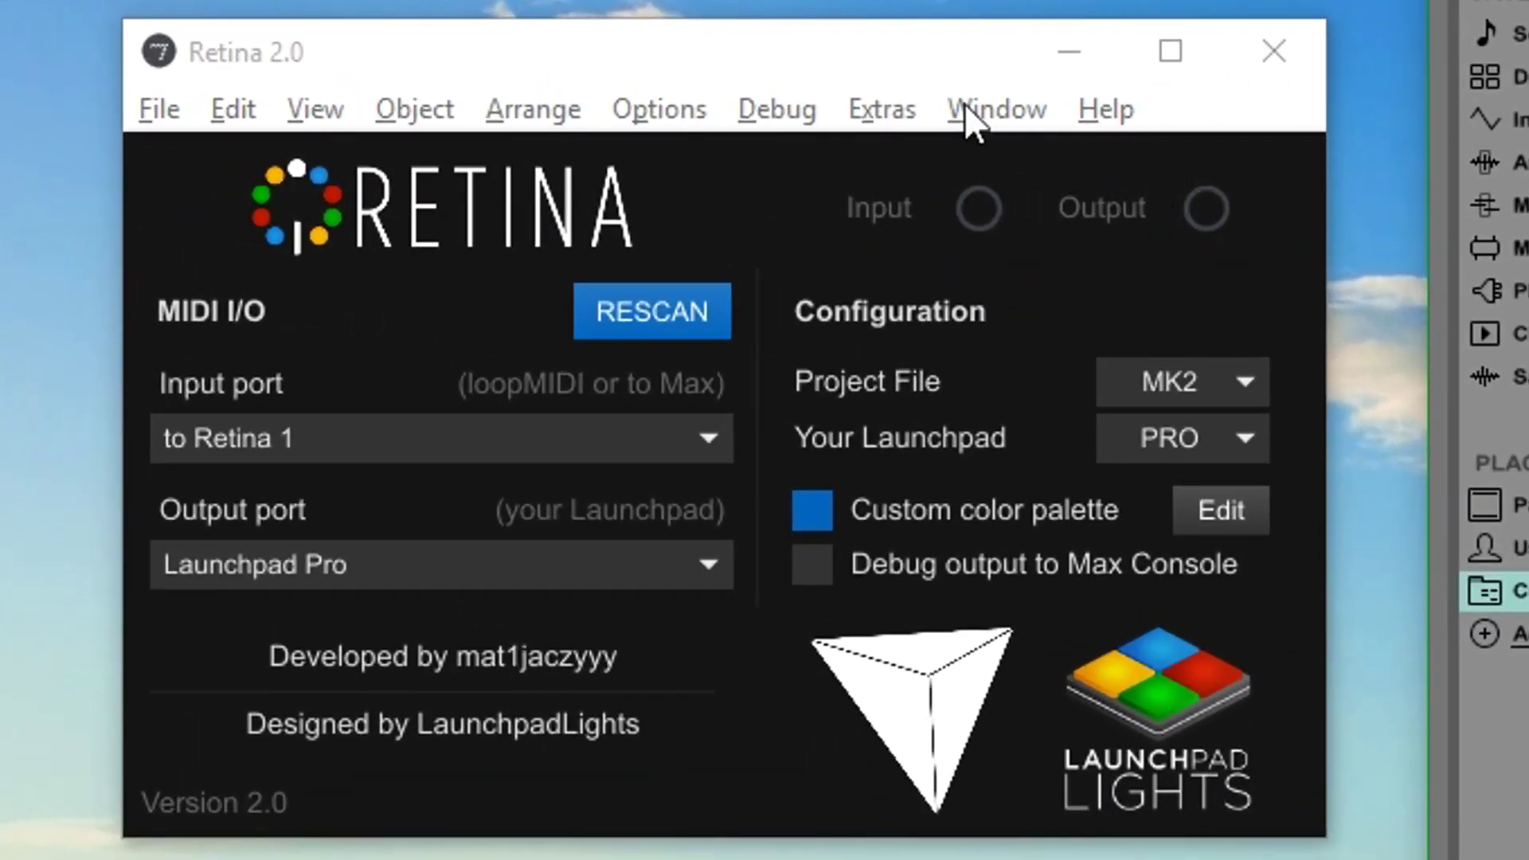
{"action": "left_click", "coordinate": [324, 140]}
{"action": "left_click", "coordinate": [1218, 386]}
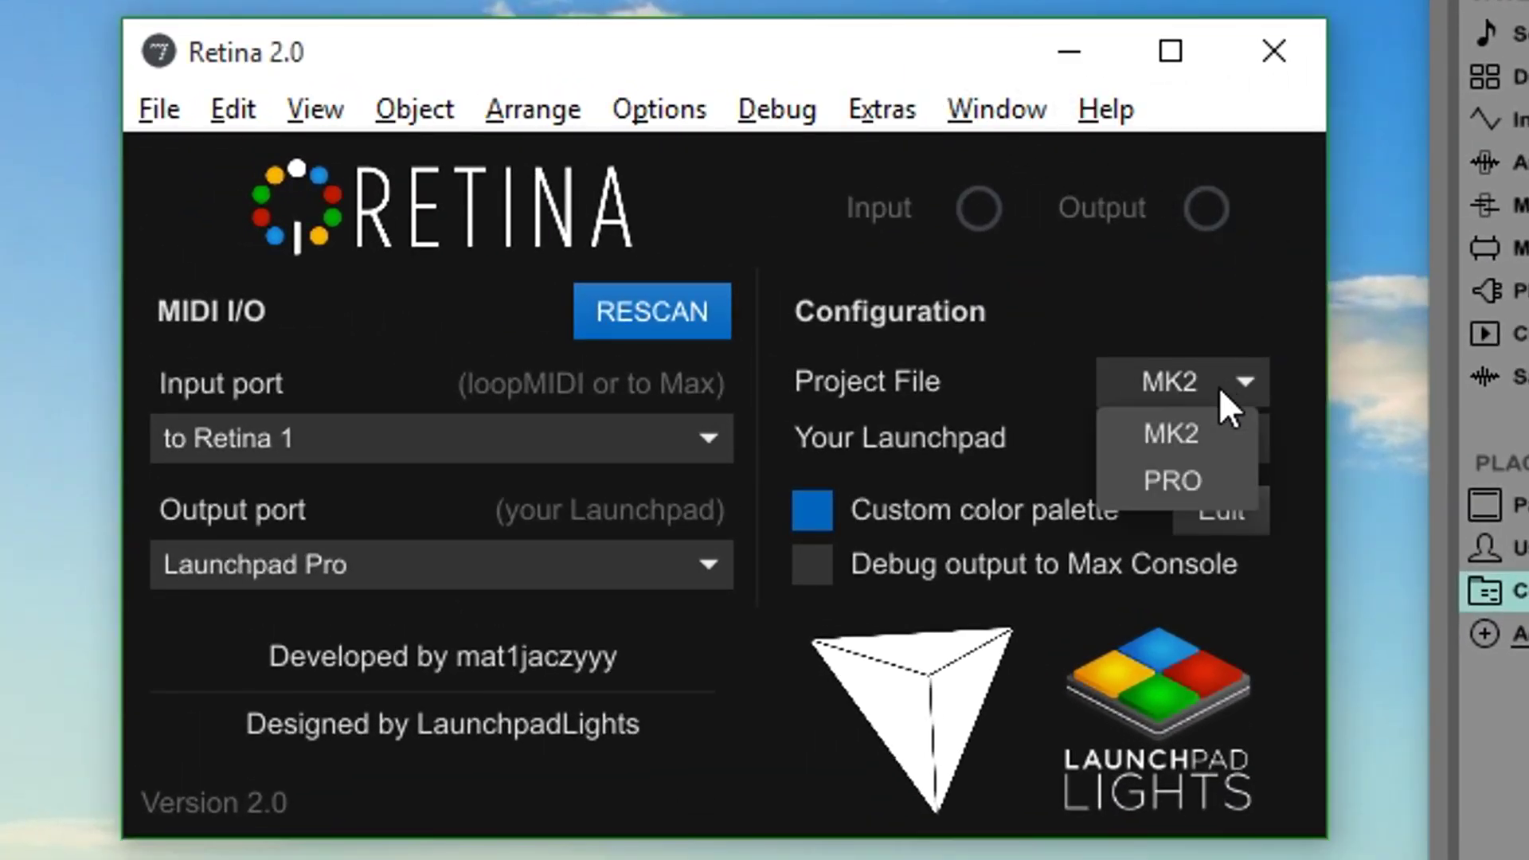
{"action": "left_click", "coordinate": [1146, 484]}
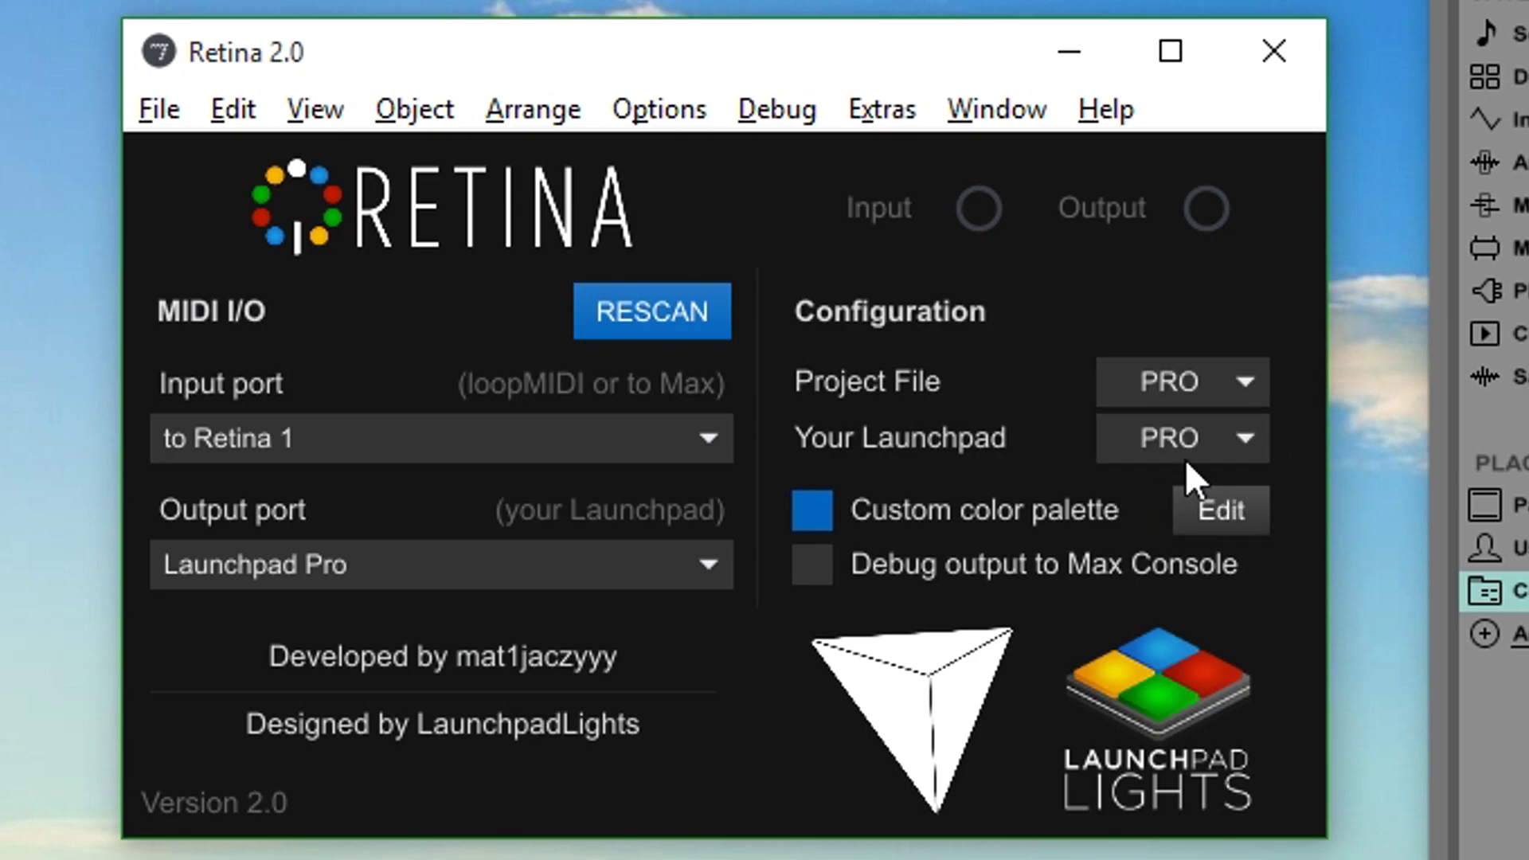
{"action": "left_click", "coordinate": [1196, 390]}
{"action": "left_click", "coordinate": [1187, 477]}
{"action": "left_click", "coordinate": [1191, 438]}
{"action": "left_click", "coordinate": [1191, 532]}
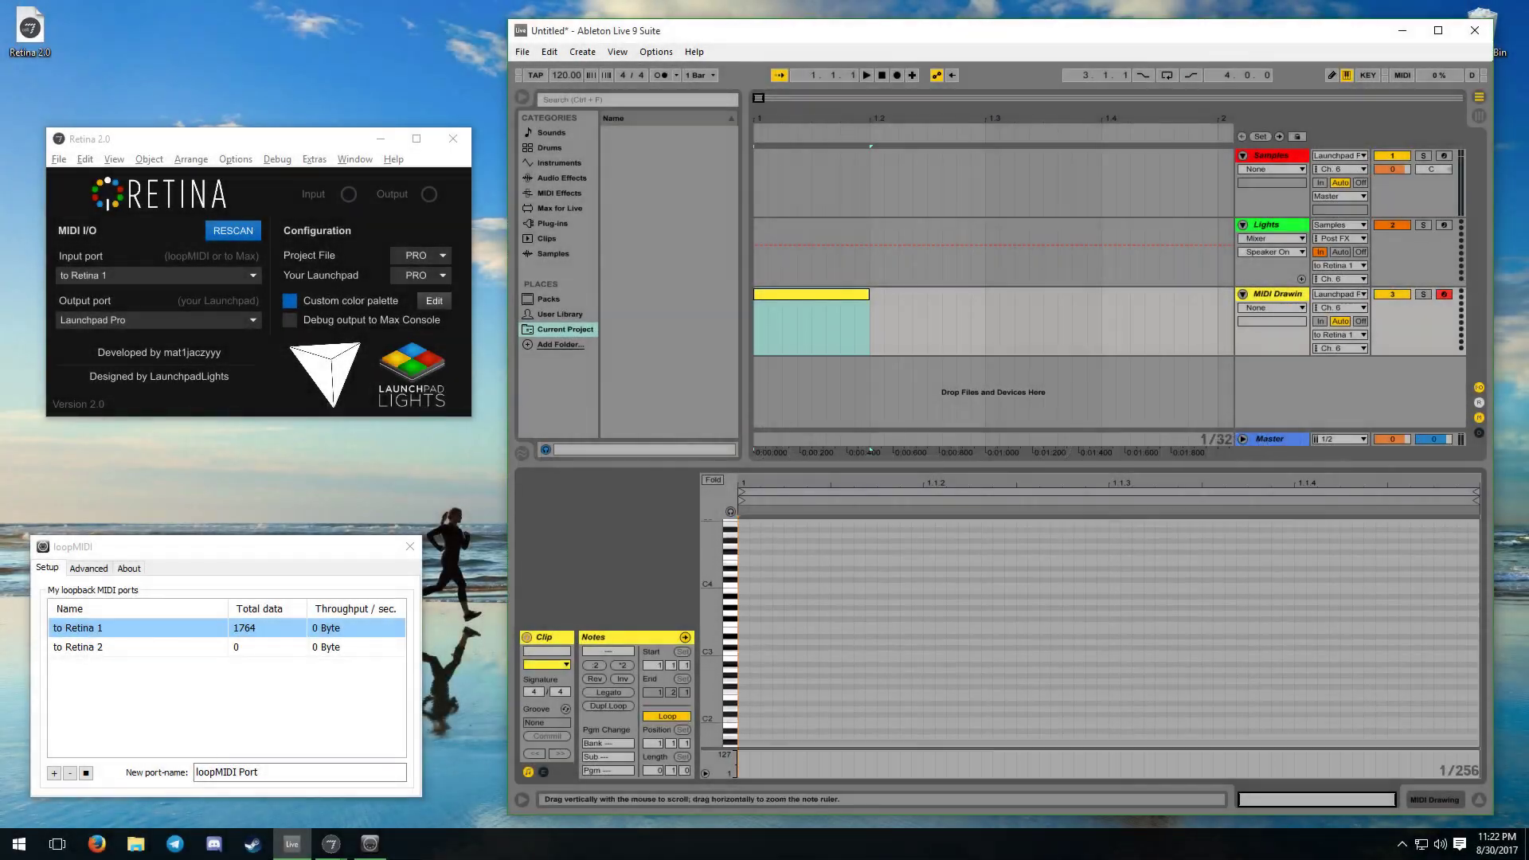
Step: Draw a D#0 note at the start of the clip on Ableton Live's MIDI Drawing track and extend it
{"action": "left_click", "coordinate": [744, 683]}
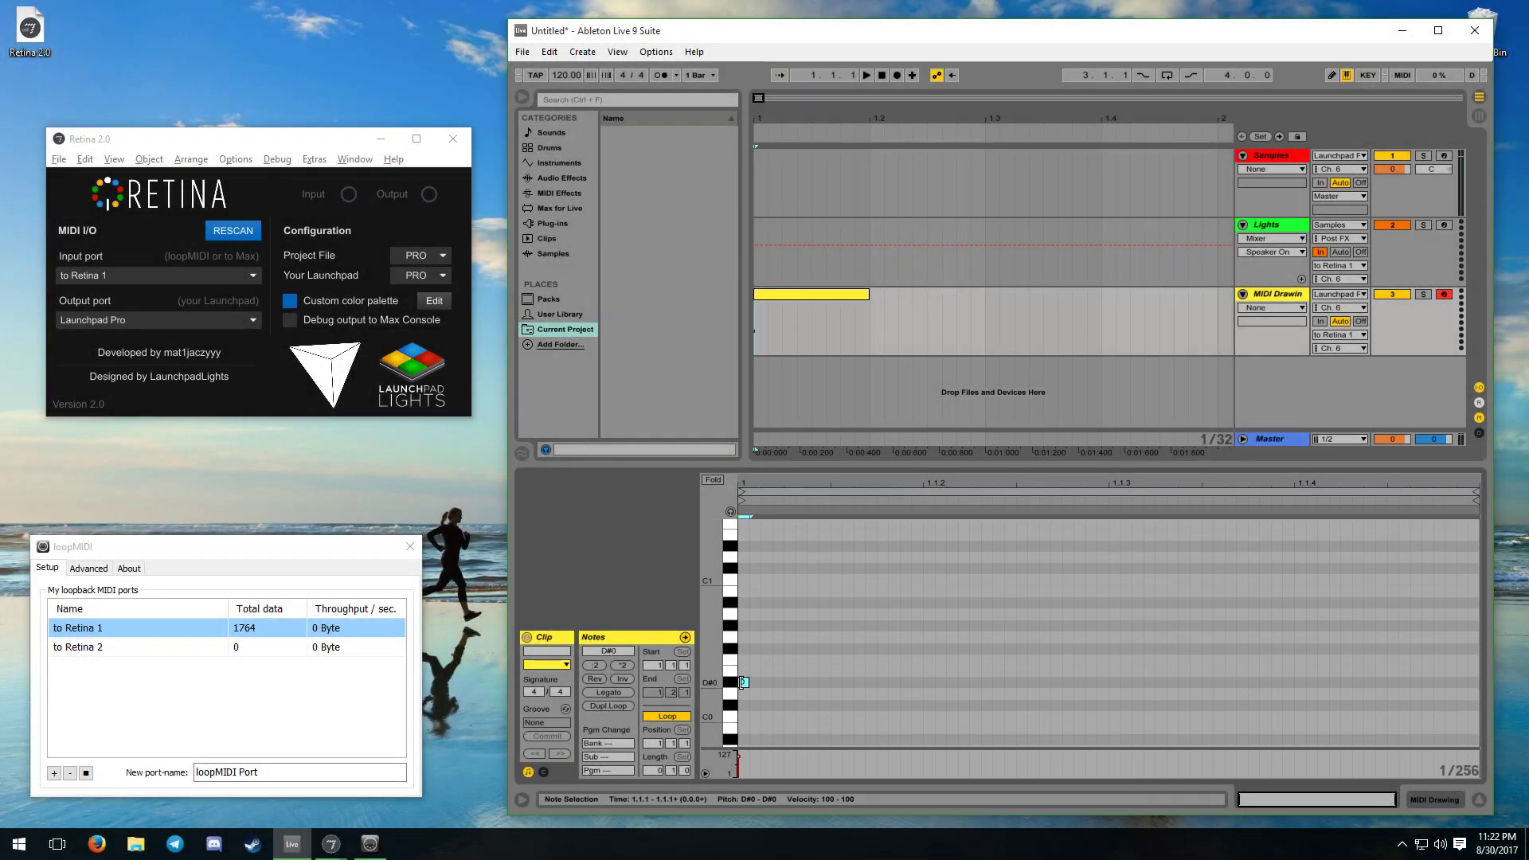
{"action": "left_click_drag", "start_coordinate": [743, 682], "coordinate": [887, 682]}
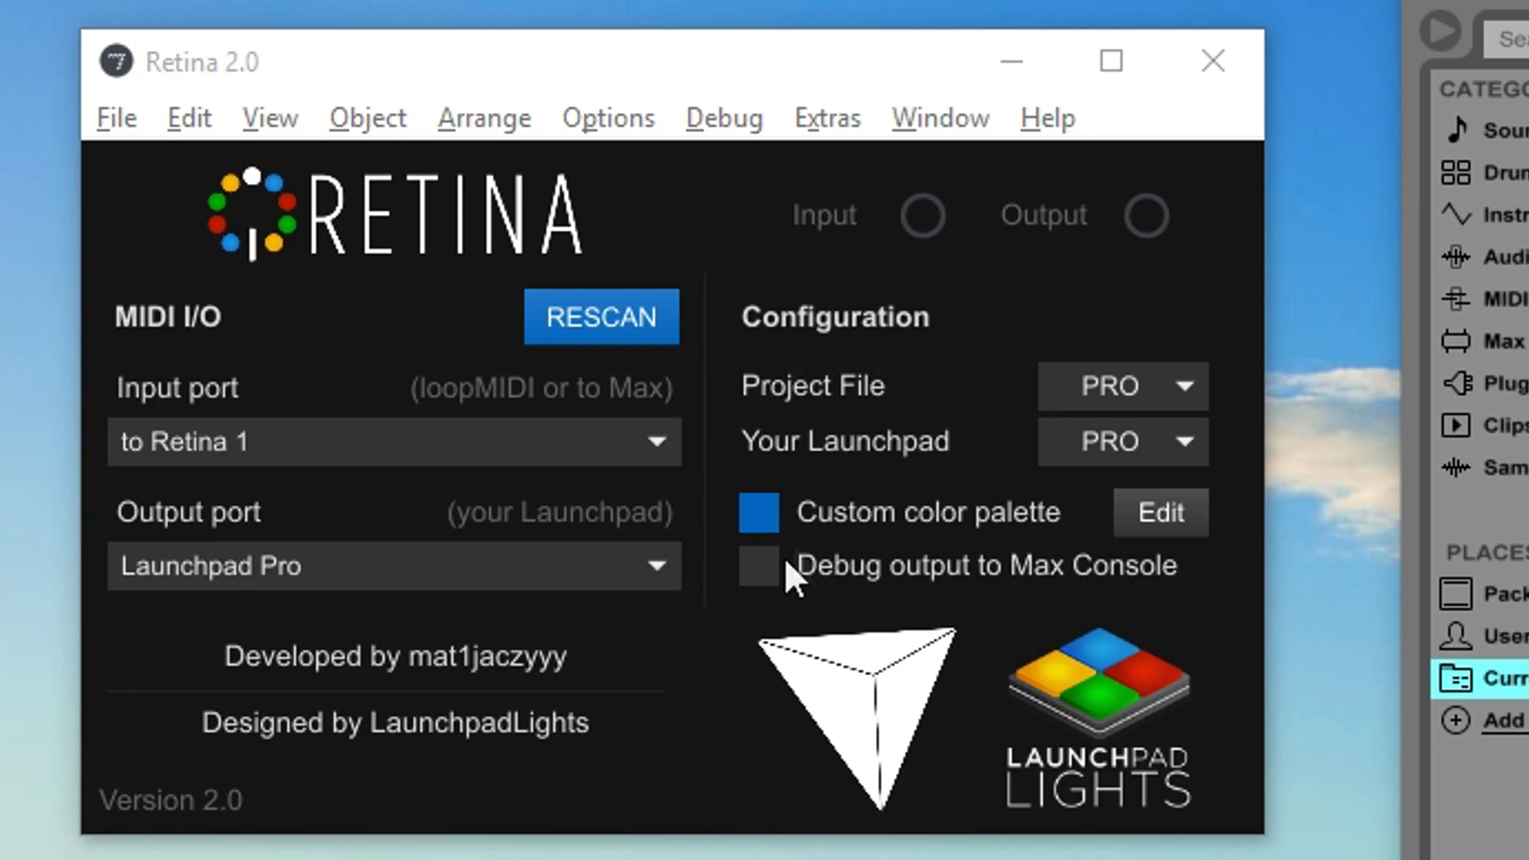
Step: Toggle the custom color palette option in Retina
{"action": "left_click", "coordinate": [765, 516]}
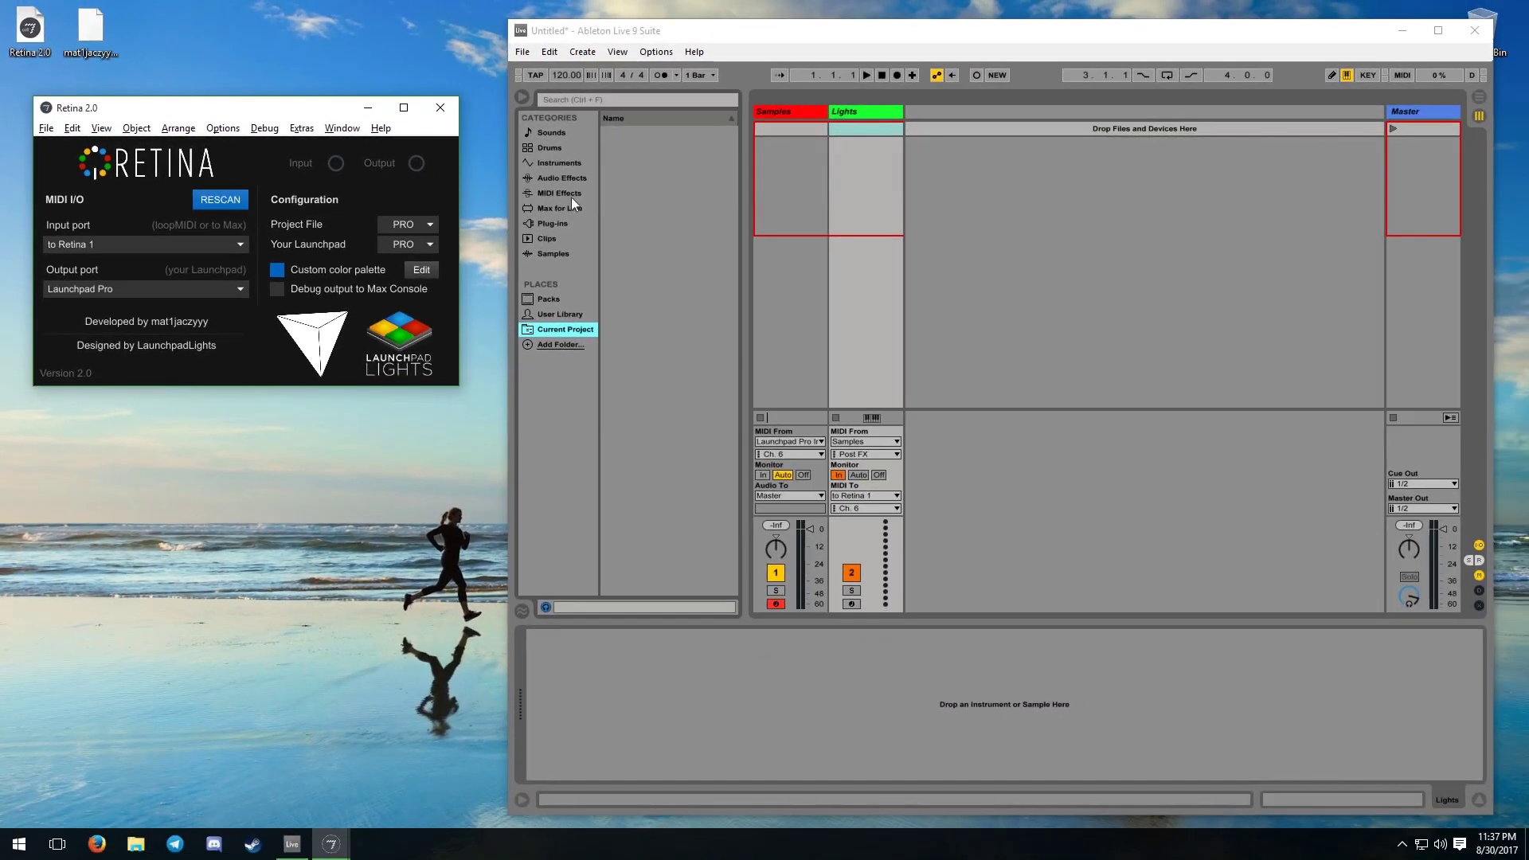
Step: Add the Velocity MIDI effect to the Lights track in Ableton Live
{"action": "left_click", "coordinate": [559, 193]}
{"action": "left_click_drag", "start_coordinate": [647, 238], "coordinate": [832, 231]}
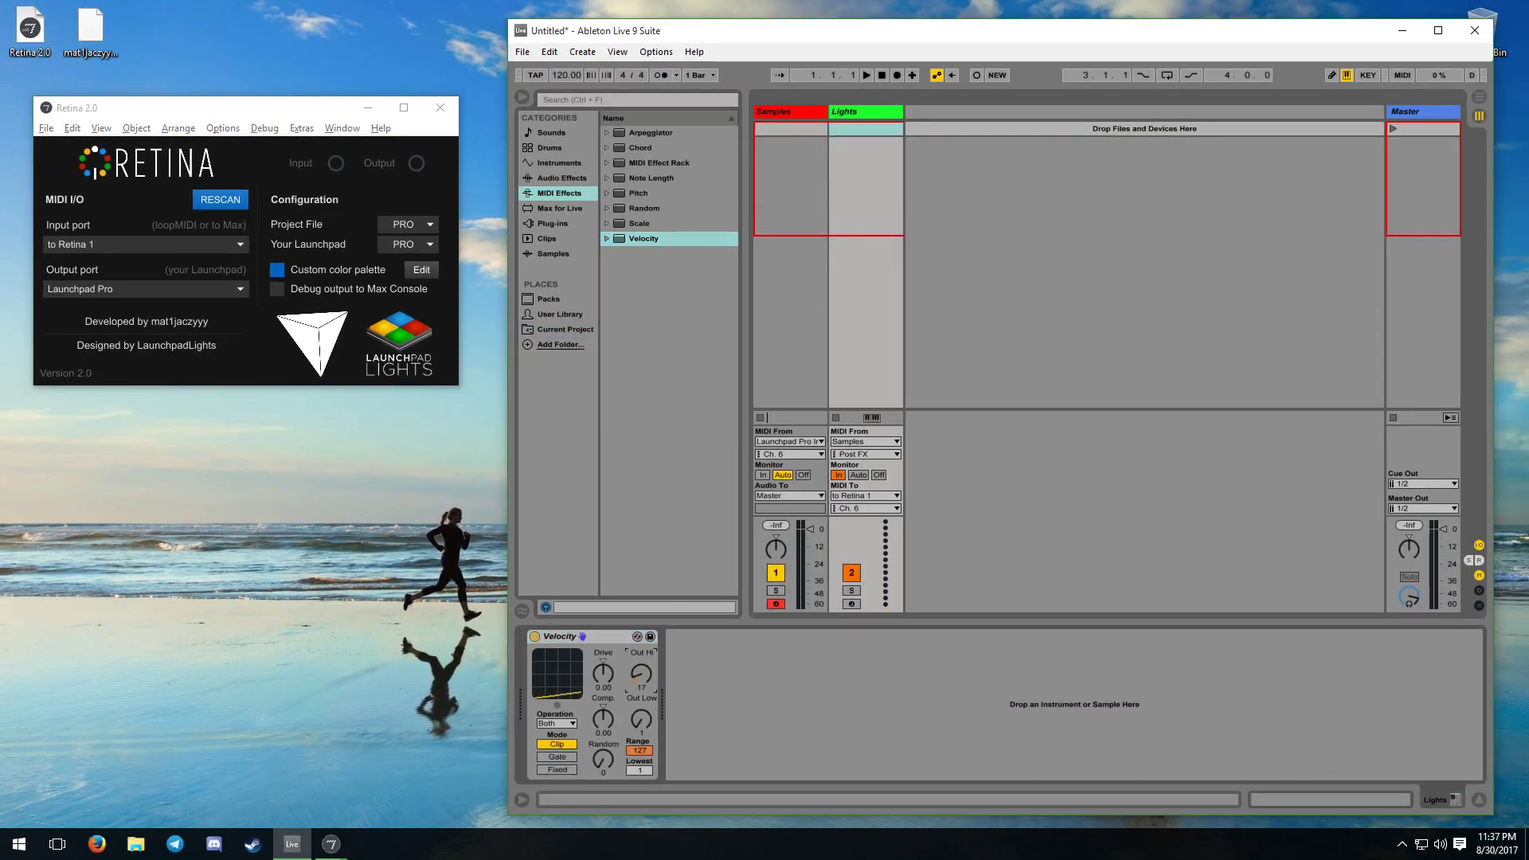
Step: Set the Velocity effect's Out Hi to 71 and open Retina's custom color palette for editing
{"action": "left_click_drag", "start_coordinate": [641, 672], "coordinate": [641, 727]}
{"action": "left_click", "coordinate": [421, 269]}
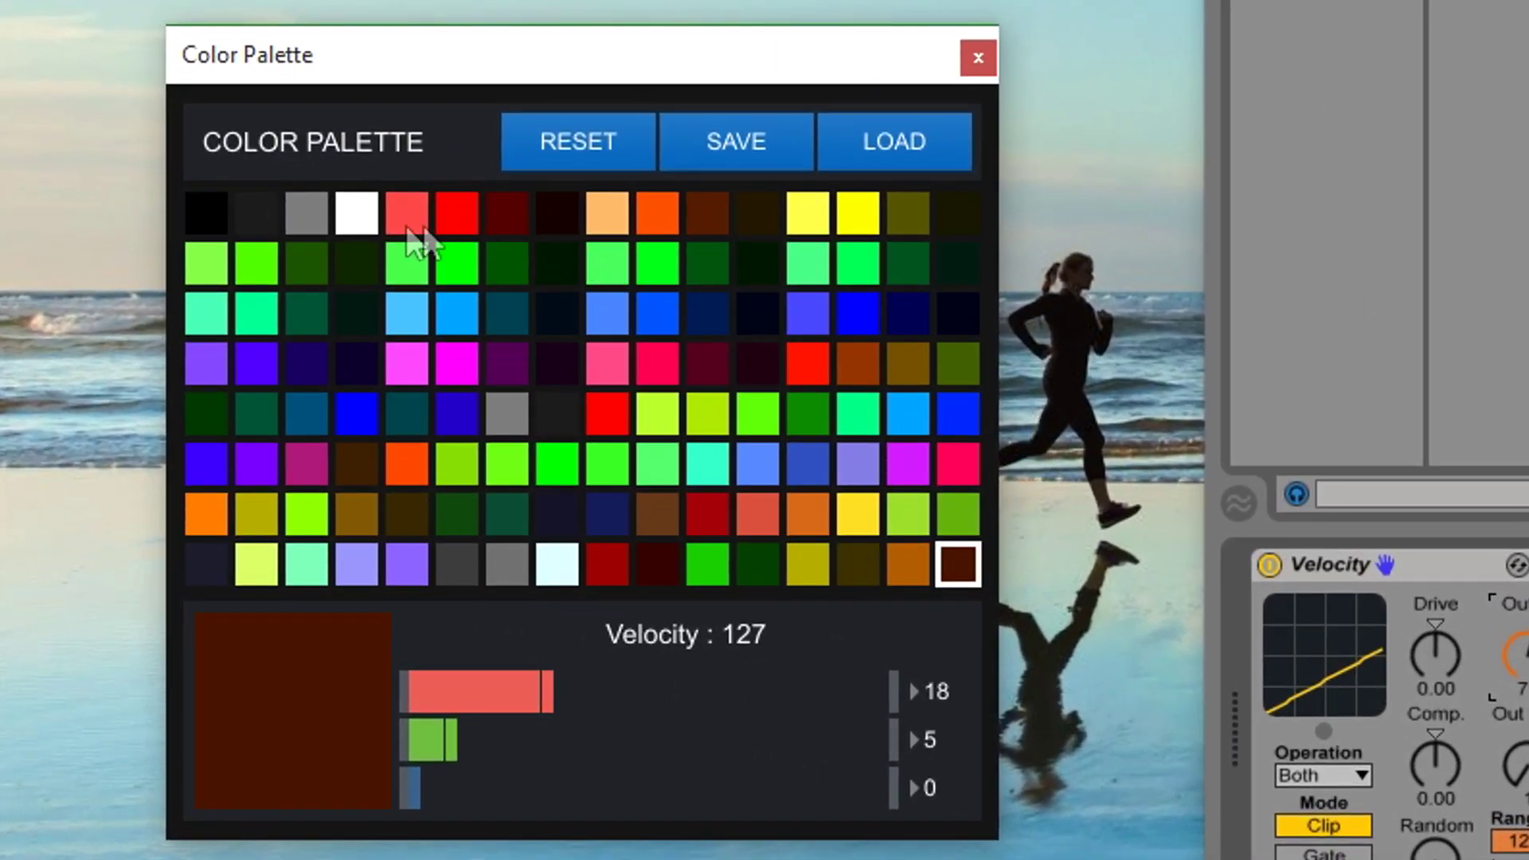
Step: Examine the color and RGB values assigned to various velocities across the palette
{"action": "left_click", "coordinate": [356, 219]}
{"action": "left_click", "coordinate": [304, 213]}
{"action": "left_click", "coordinate": [271, 211]}
{"action": "left_click", "coordinate": [402, 215]}
{"action": "left_click", "coordinate": [457, 214]}
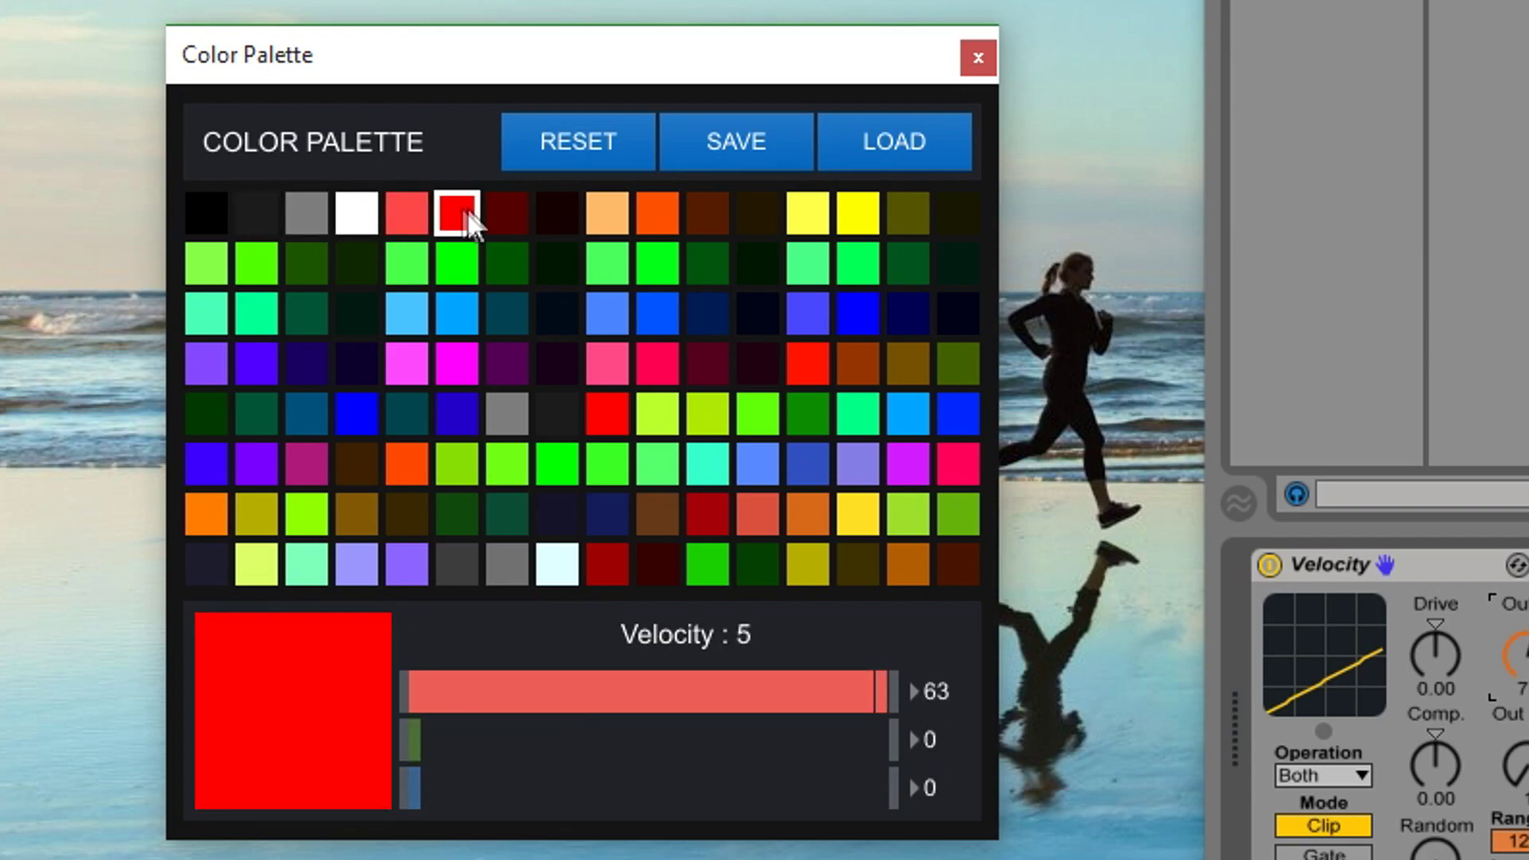
{"action": "left_click", "coordinate": [706, 213]}
{"action": "left_click", "coordinate": [657, 213]}
{"action": "left_click", "coordinate": [857, 214]}
{"action": "left_click", "coordinate": [457, 265]}
{"action": "left_click", "coordinate": [655, 265]}
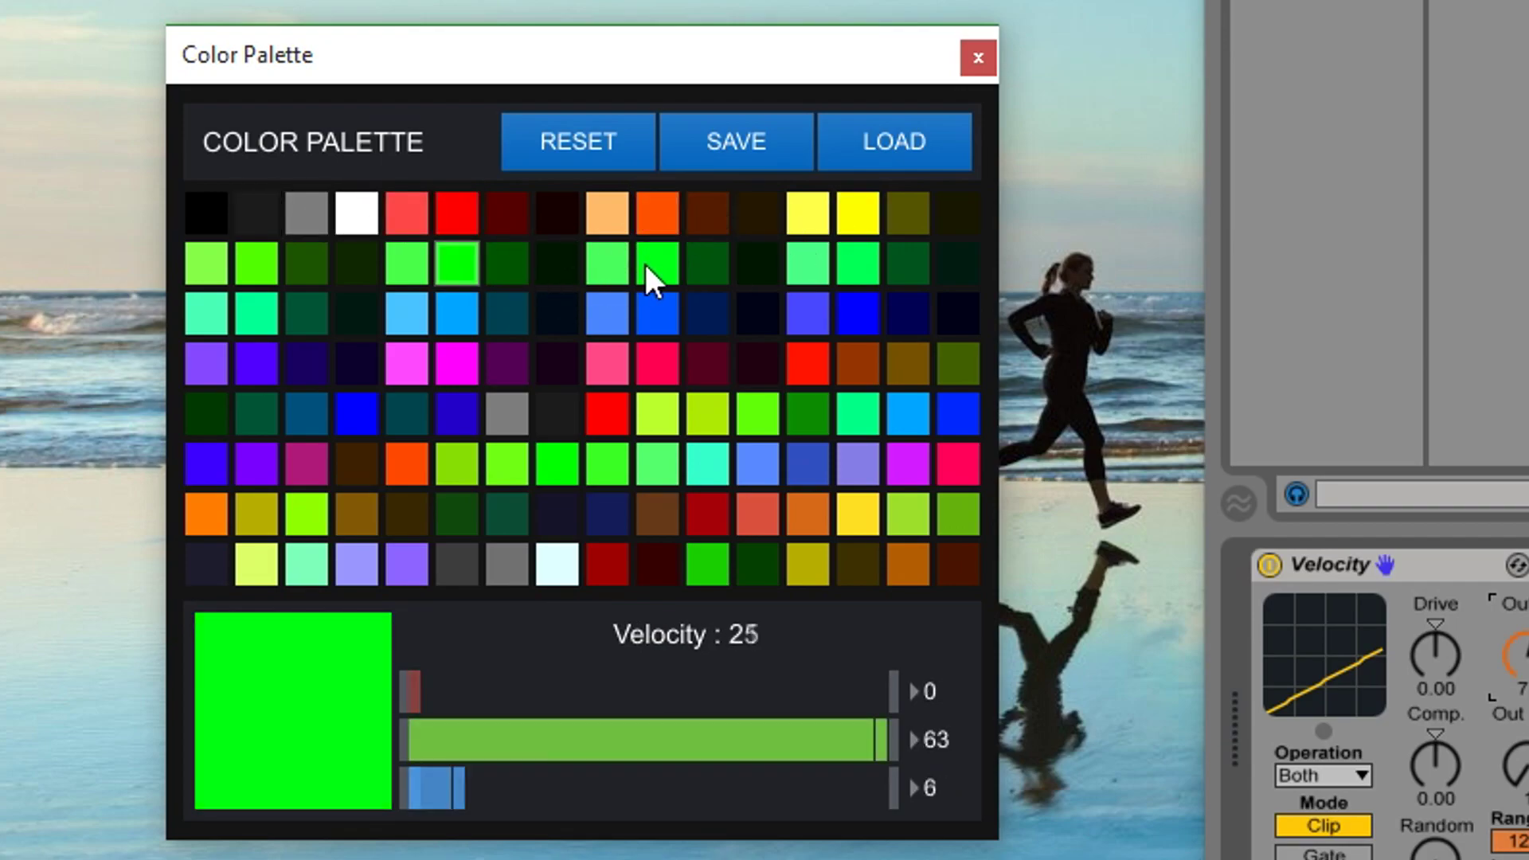
{"action": "left_click", "coordinate": [654, 363]}
{"action": "left_click", "coordinate": [457, 363]}
{"action": "left_click", "coordinate": [752, 474]}
{"action": "left_click", "coordinate": [757, 514]}
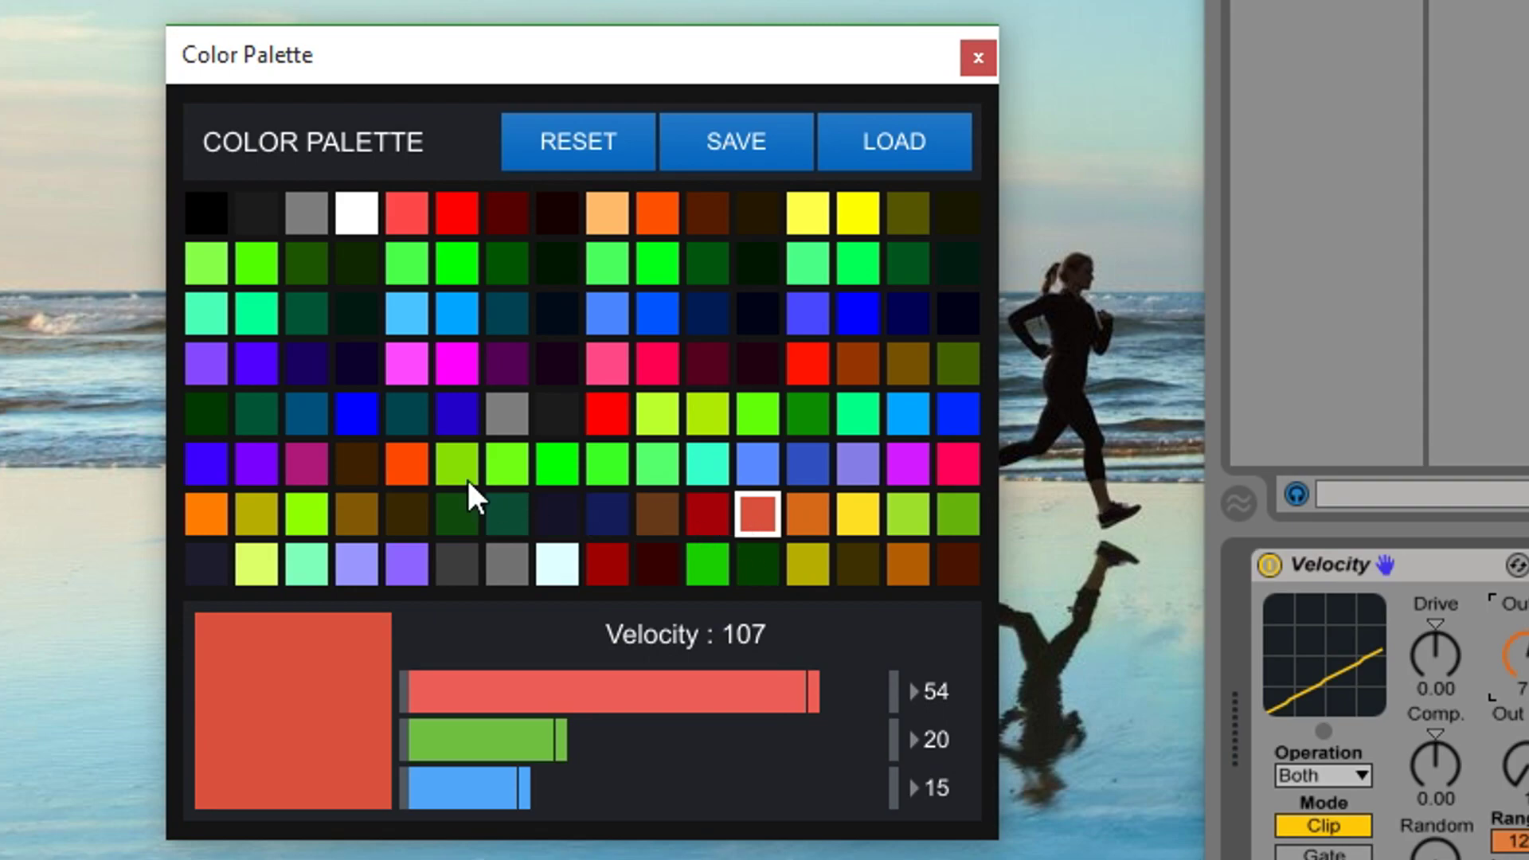
{"action": "left_click", "coordinate": [857, 413]}
Step: Recolor the velocity 105 swatch to green by raising its green value to 53 and lowering its red value
{"action": "left_click", "coordinate": [656, 514]}
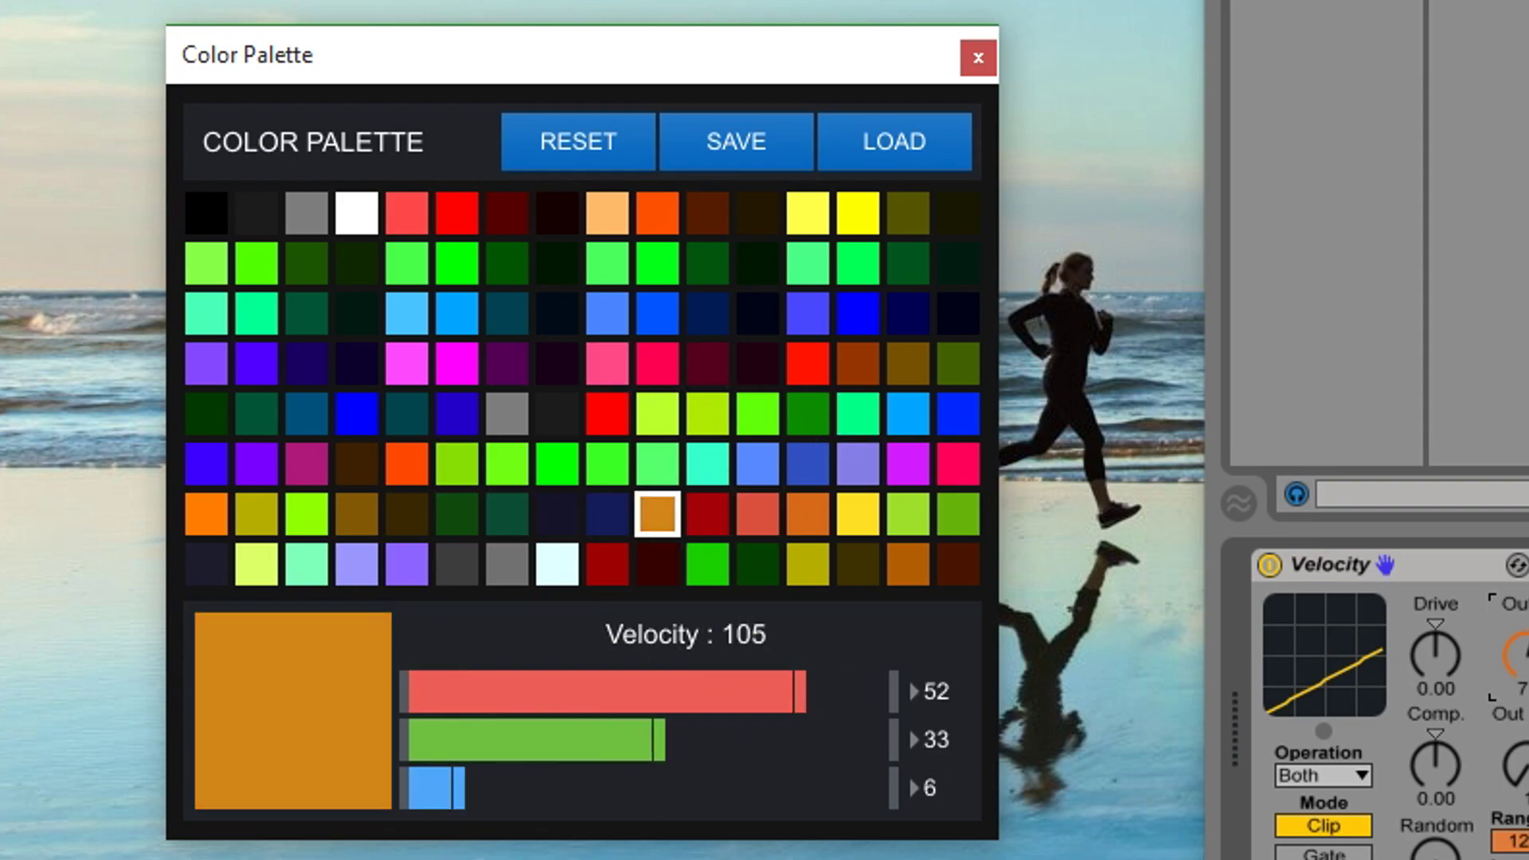
{"action": "left_click_drag", "start_coordinate": [836, 740], "coordinate": [767, 743]}
{"action": "left_click_drag", "start_coordinate": [588, 740], "coordinate": [682, 740]}
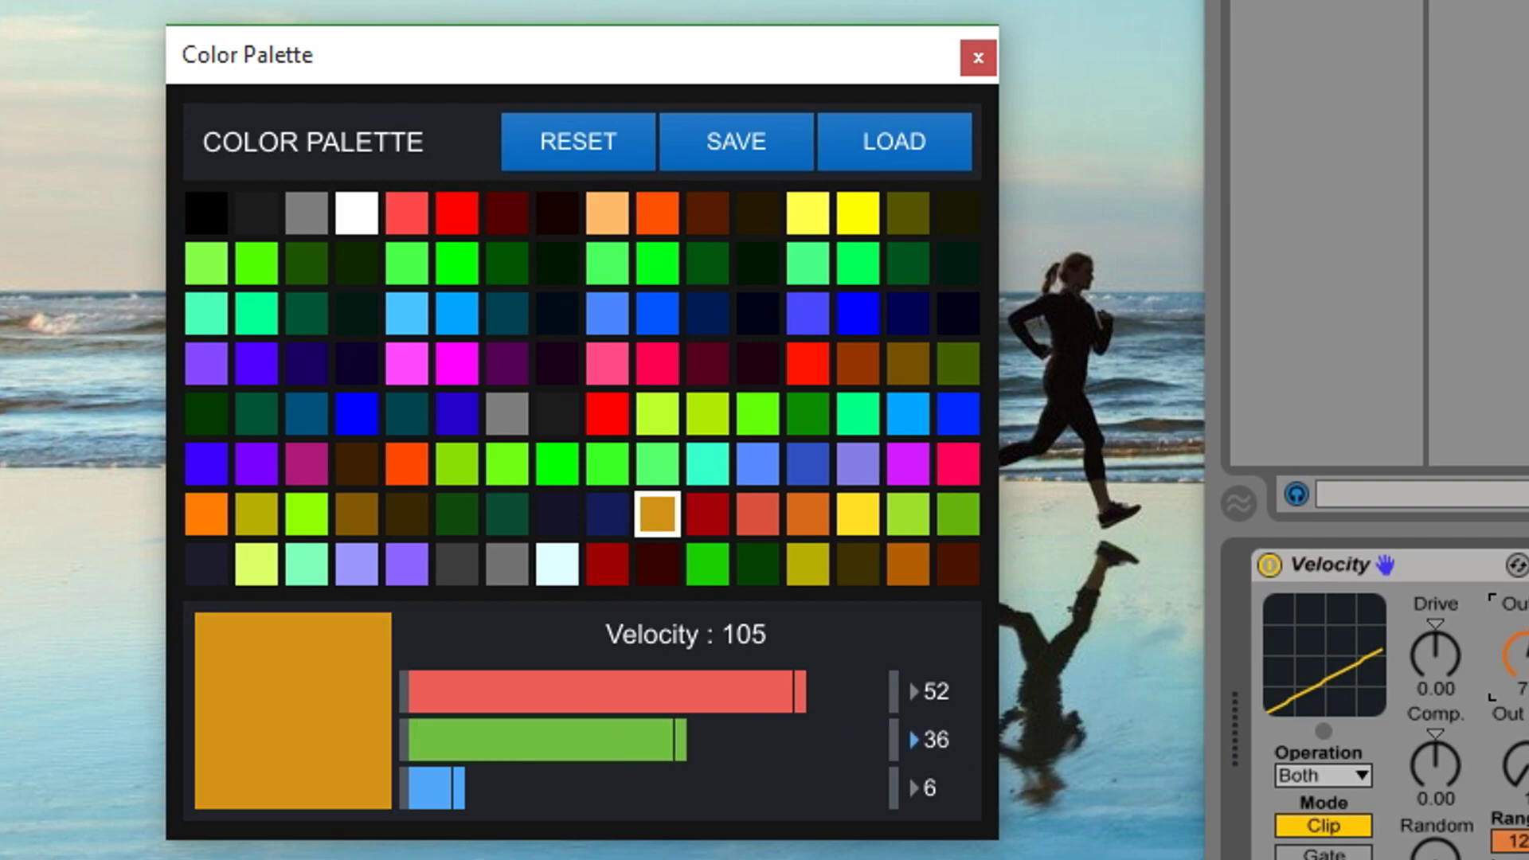
{"action": "left_click_drag", "start_coordinate": [946, 757], "coordinate": [940, 776]}
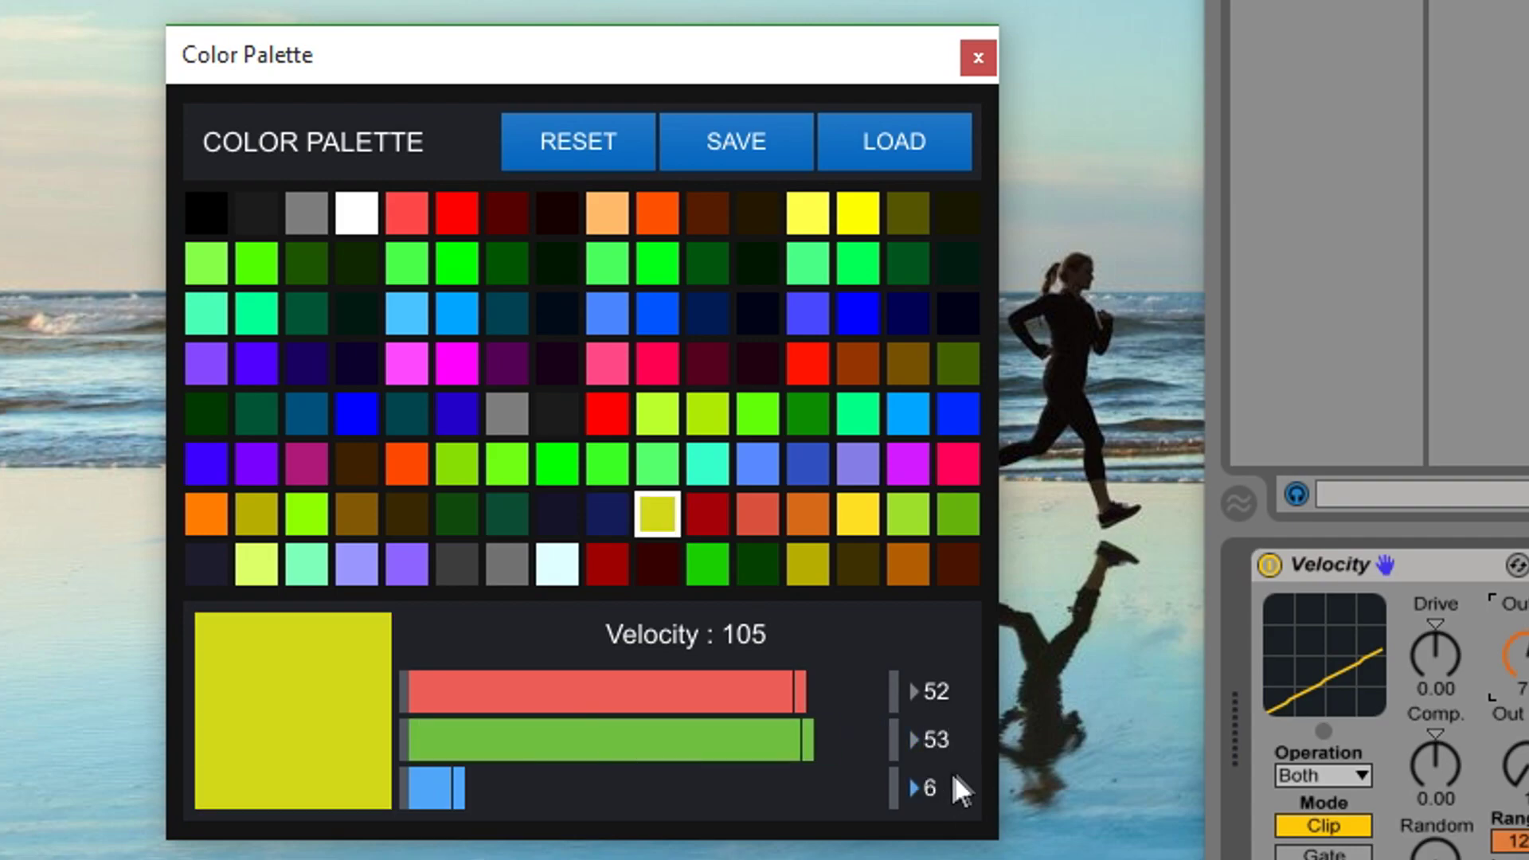
{"action": "left_click_drag", "start_coordinate": [799, 692], "coordinate": [713, 757]}
Step: Lighten the green swatch for velocity 75 and recolor the velocity 43 swatch to magenta
{"action": "left_click", "coordinate": [752, 422]}
{"action": "left_click", "coordinate": [757, 313]}
{"action": "left_click_drag", "start_coordinate": [626, 789], "coordinate": [844, 789]}
Step: Raise red to the maximum on the velocity 24 and velocity 37 swatches, making them yellow and pink
{"action": "left_click", "coordinate": [606, 262]}
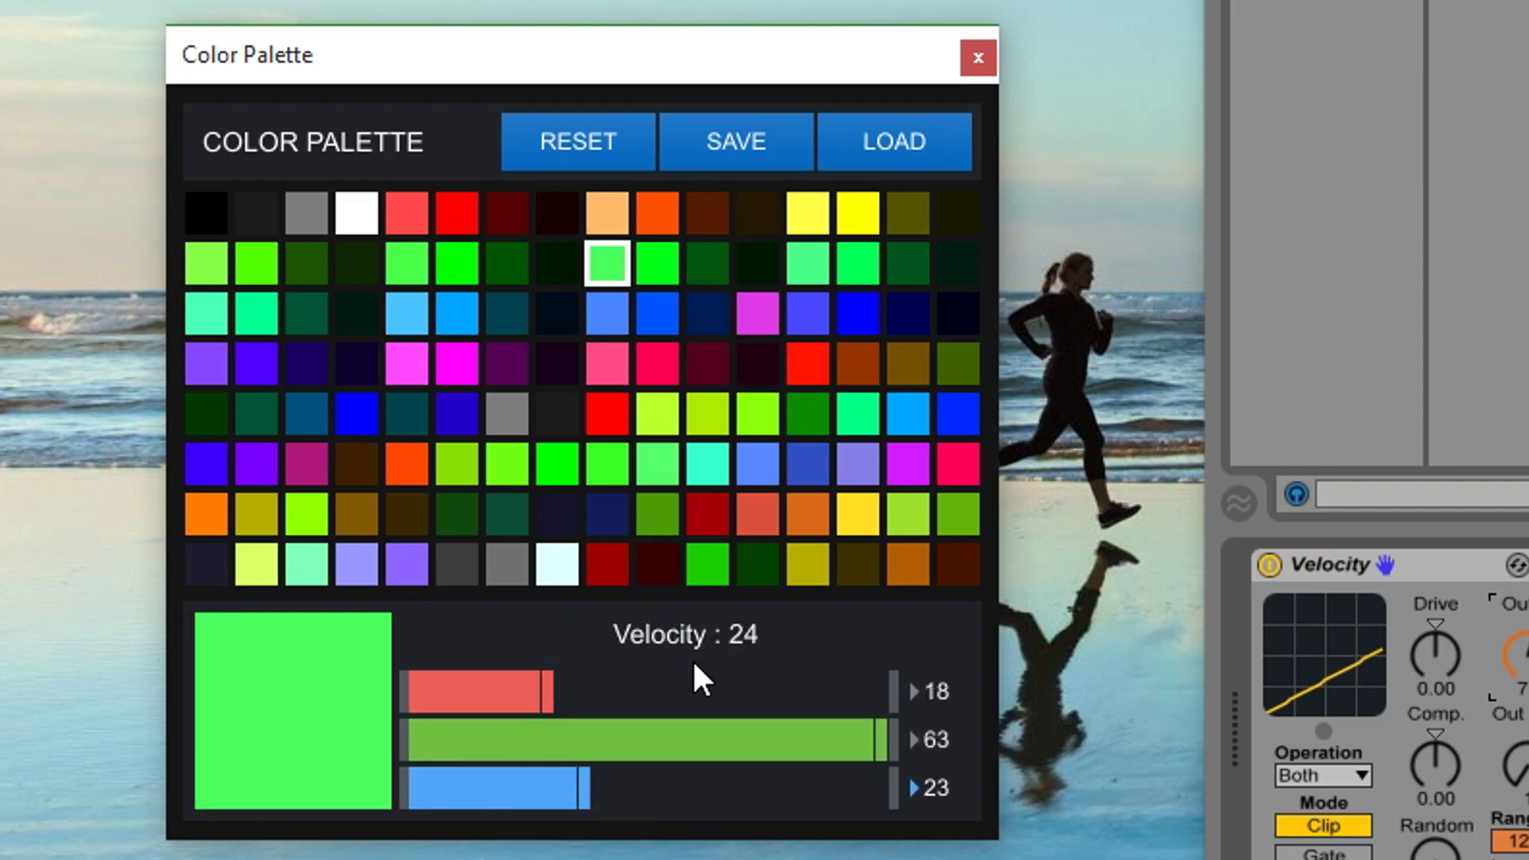
{"action": "left_click_drag", "start_coordinate": [686, 691], "coordinate": [882, 692]}
{"action": "left_click", "coordinate": [456, 313]}
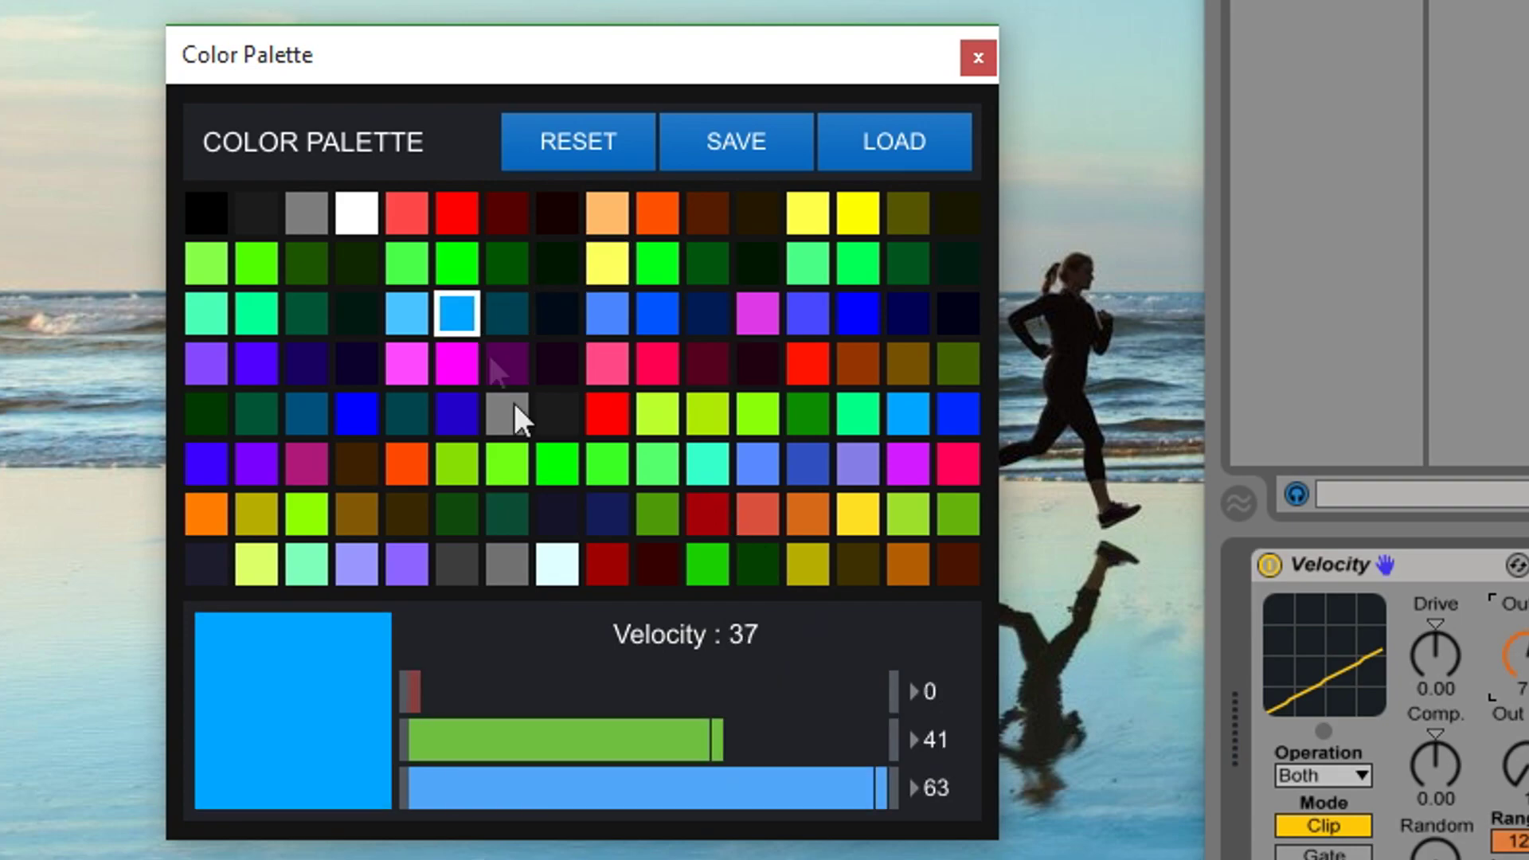
{"action": "left_click_drag", "start_coordinate": [724, 691], "coordinate": [884, 691]}
Step: Recolor the velocity 4 swatch to green by raising green, slightly lowering blue and removing red
{"action": "left_click", "coordinate": [406, 213]}
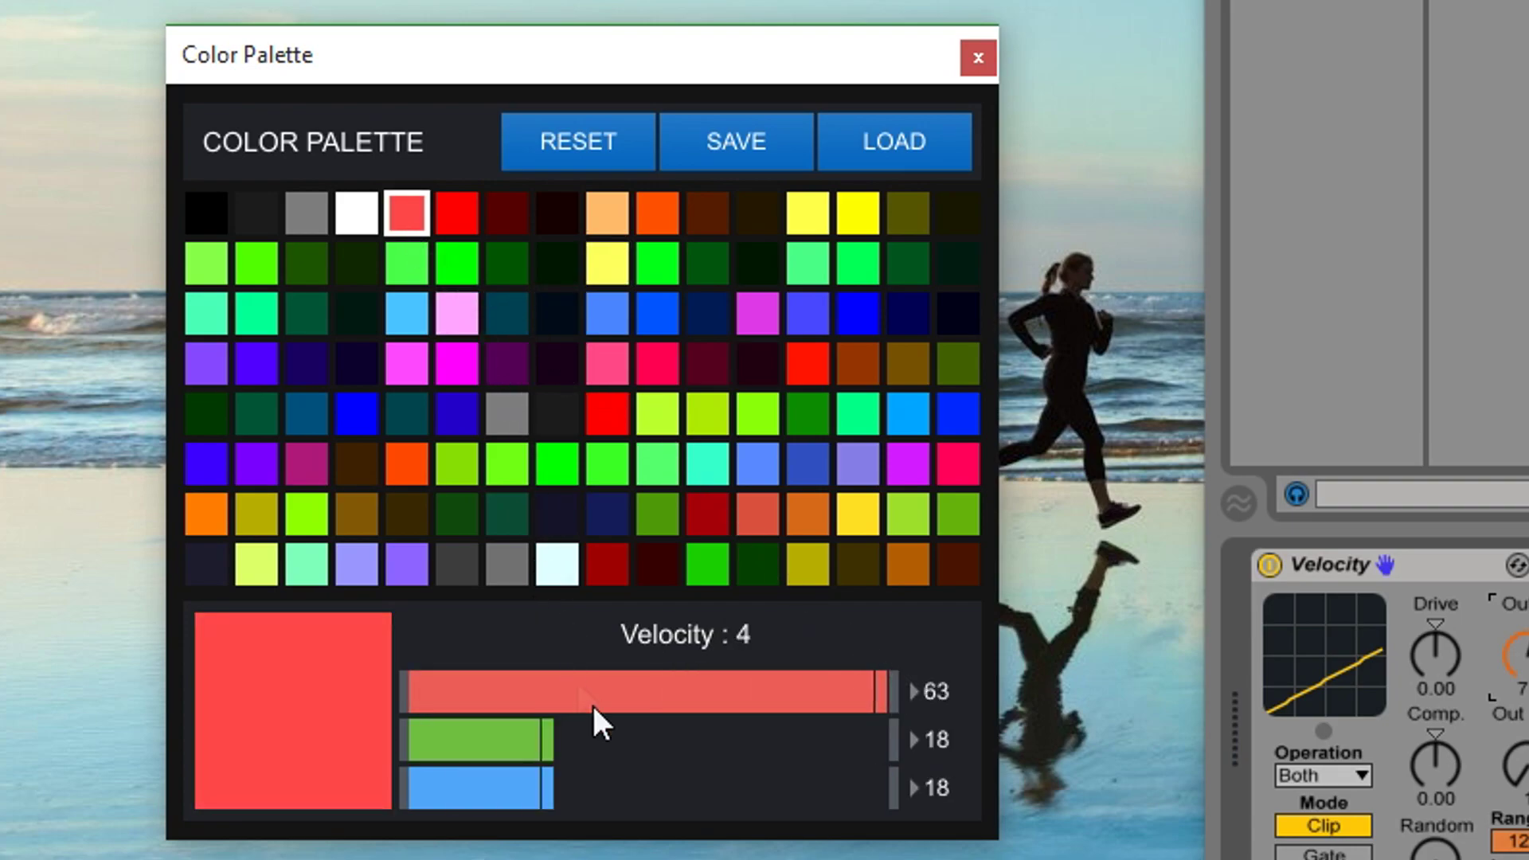
{"action": "left_click_drag", "start_coordinate": [686, 754], "coordinate": [833, 740]}
{"action": "left_click_drag", "start_coordinate": [545, 788], "coordinate": [522, 788]}
{"action": "left_click_drag", "start_coordinate": [882, 691], "coordinate": [422, 707]}
Step: Recolor the velocity 9 swatch to bright green by lowering red and raising green to the maximum
{"action": "left_click", "coordinate": [602, 212]}
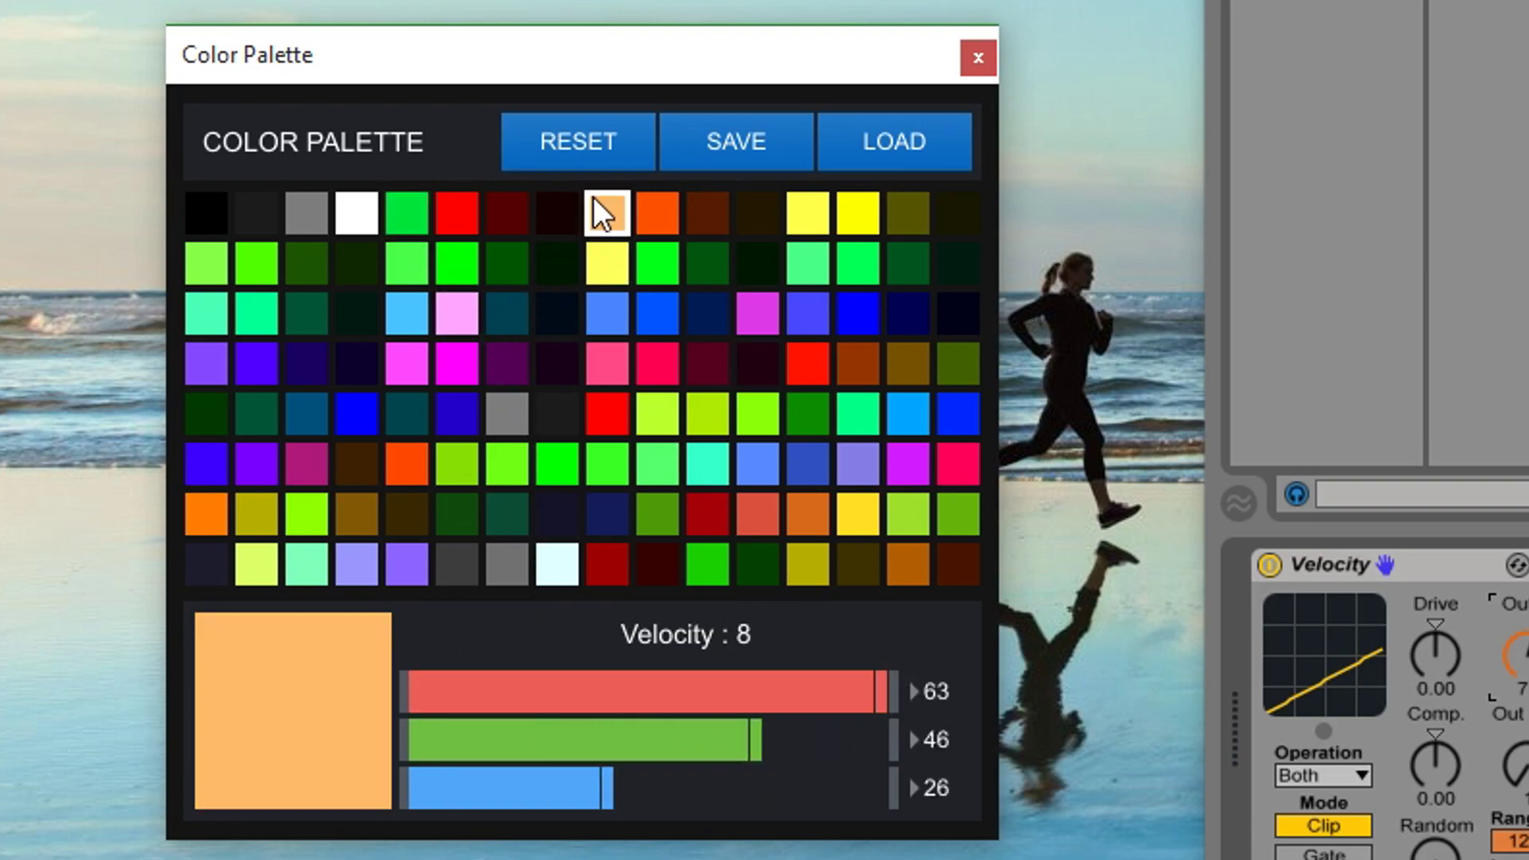
{"action": "left_click", "coordinate": [657, 213]}
{"action": "left_click_drag", "start_coordinate": [800, 694], "coordinate": [506, 698]}
{"action": "left_click_drag", "start_coordinate": [609, 739], "coordinate": [880, 739]}
Step: Recolor the velocity 13 swatch to purple with blue at 62, no green and a reduced red value
{"action": "left_click", "coordinate": [861, 211]}
{"action": "left_click_drag", "start_coordinate": [587, 810], "coordinate": [872, 788]}
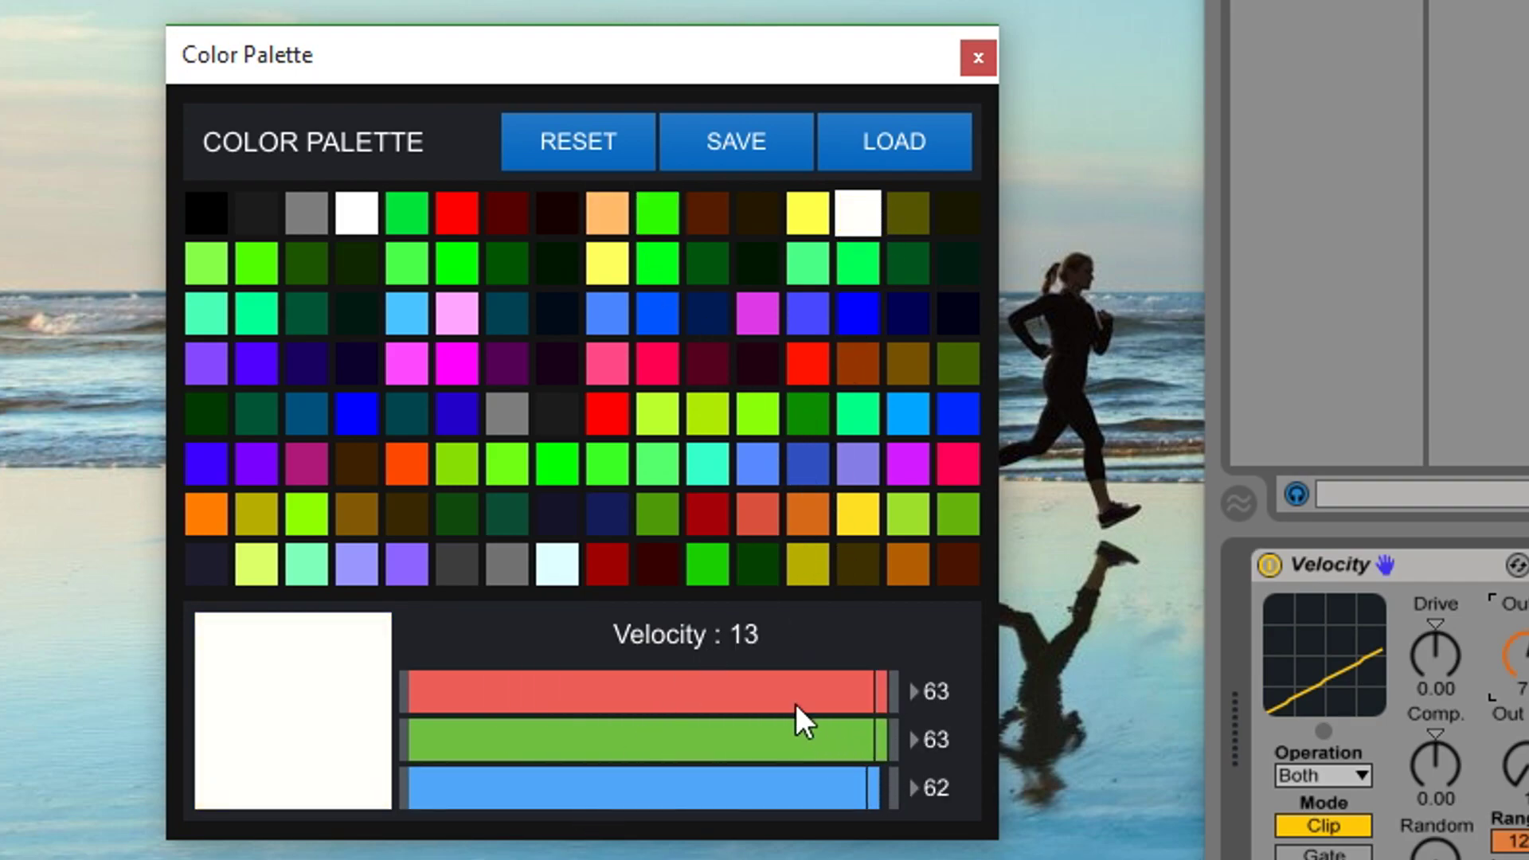
{"action": "left_click_drag", "start_coordinate": [796, 693], "coordinate": [423, 709]}
{"action": "left_click_drag", "start_coordinate": [880, 739], "coordinate": [409, 739]}
{"action": "left_click_drag", "start_coordinate": [574, 689], "coordinate": [798, 691]}
Step: Reset the color palette to its default colors
{"action": "left_click", "coordinate": [809, 275]}
{"action": "left_click", "coordinate": [660, 356]}
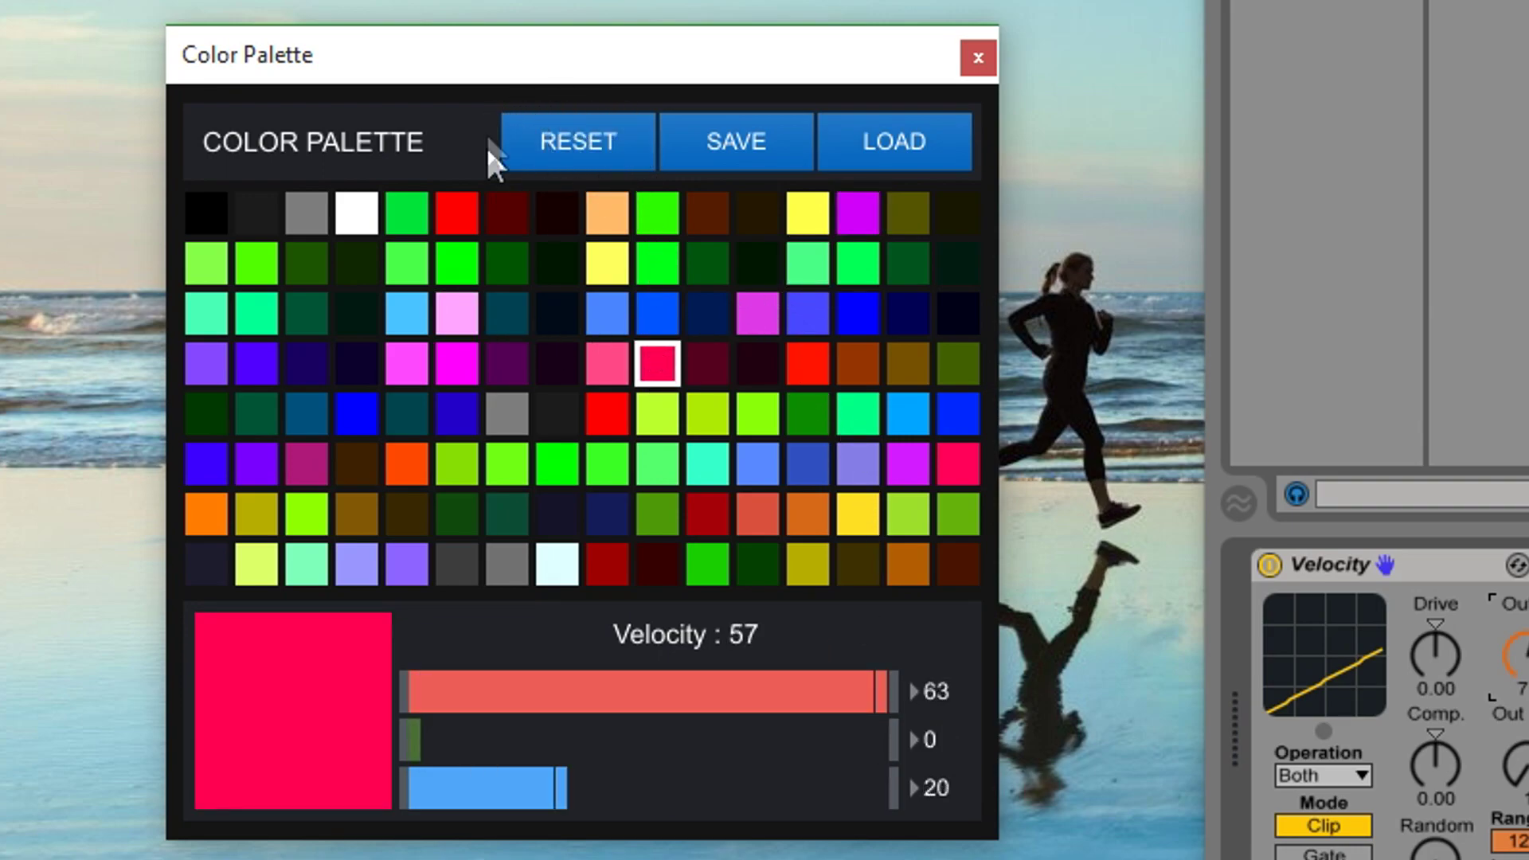
{"action": "left_click", "coordinate": [573, 152]}
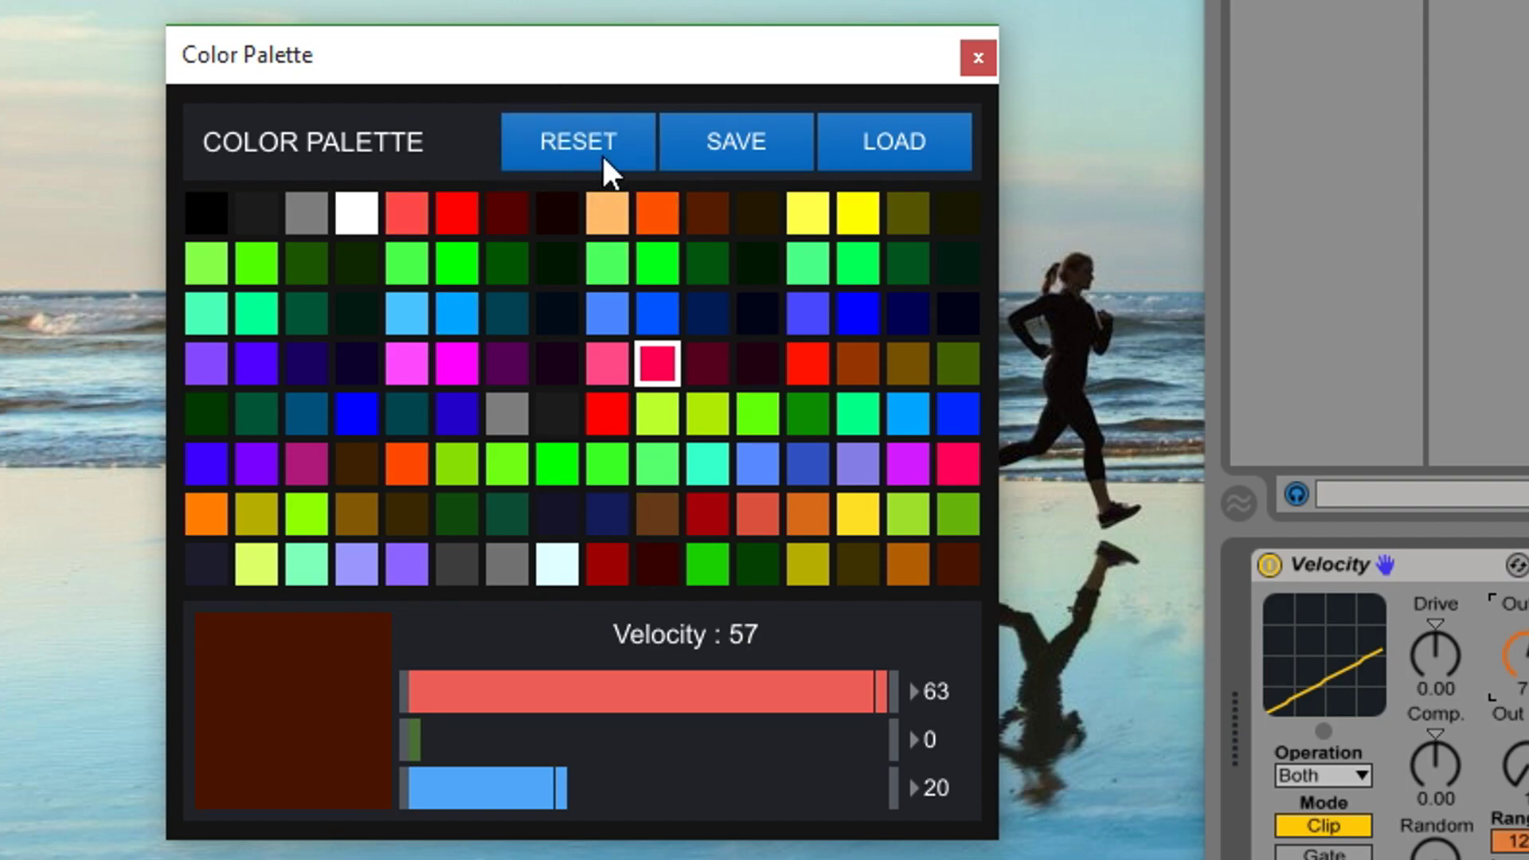
Step: Check several swatches in the middle rows of the reset palette
{"action": "left_click", "coordinate": [609, 365]}
{"action": "left_click", "coordinate": [613, 410]}
{"action": "left_click", "coordinate": [612, 466]}
{"action": "left_click", "coordinate": [744, 406]}
{"action": "left_click", "coordinate": [707, 463]}
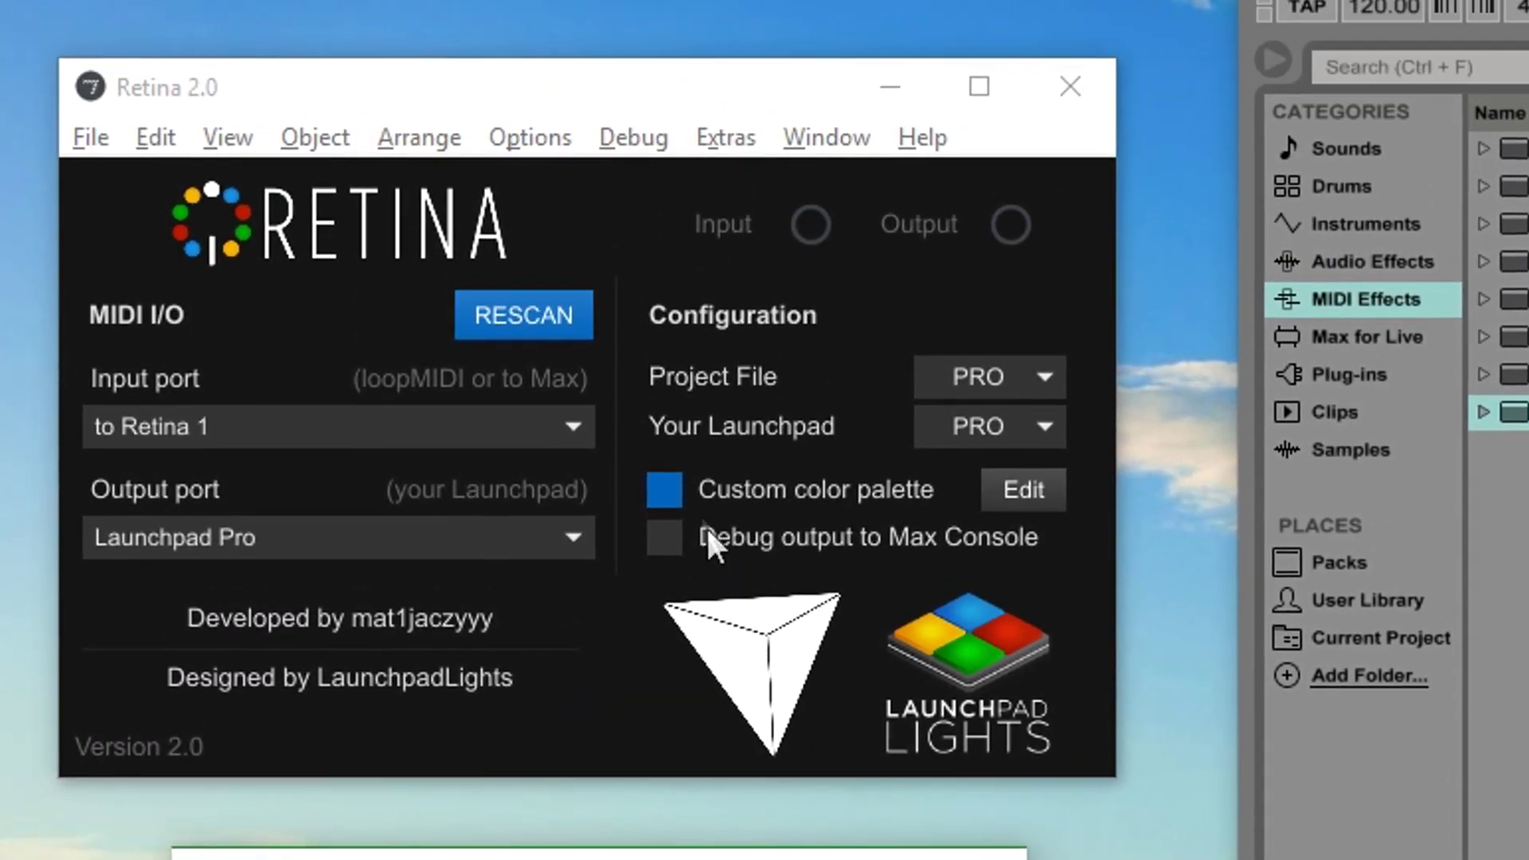
Step: Toggle the custom color palette option and save the current palette to the Desktop as mypalette
{"action": "left_click", "coordinate": [677, 490]}
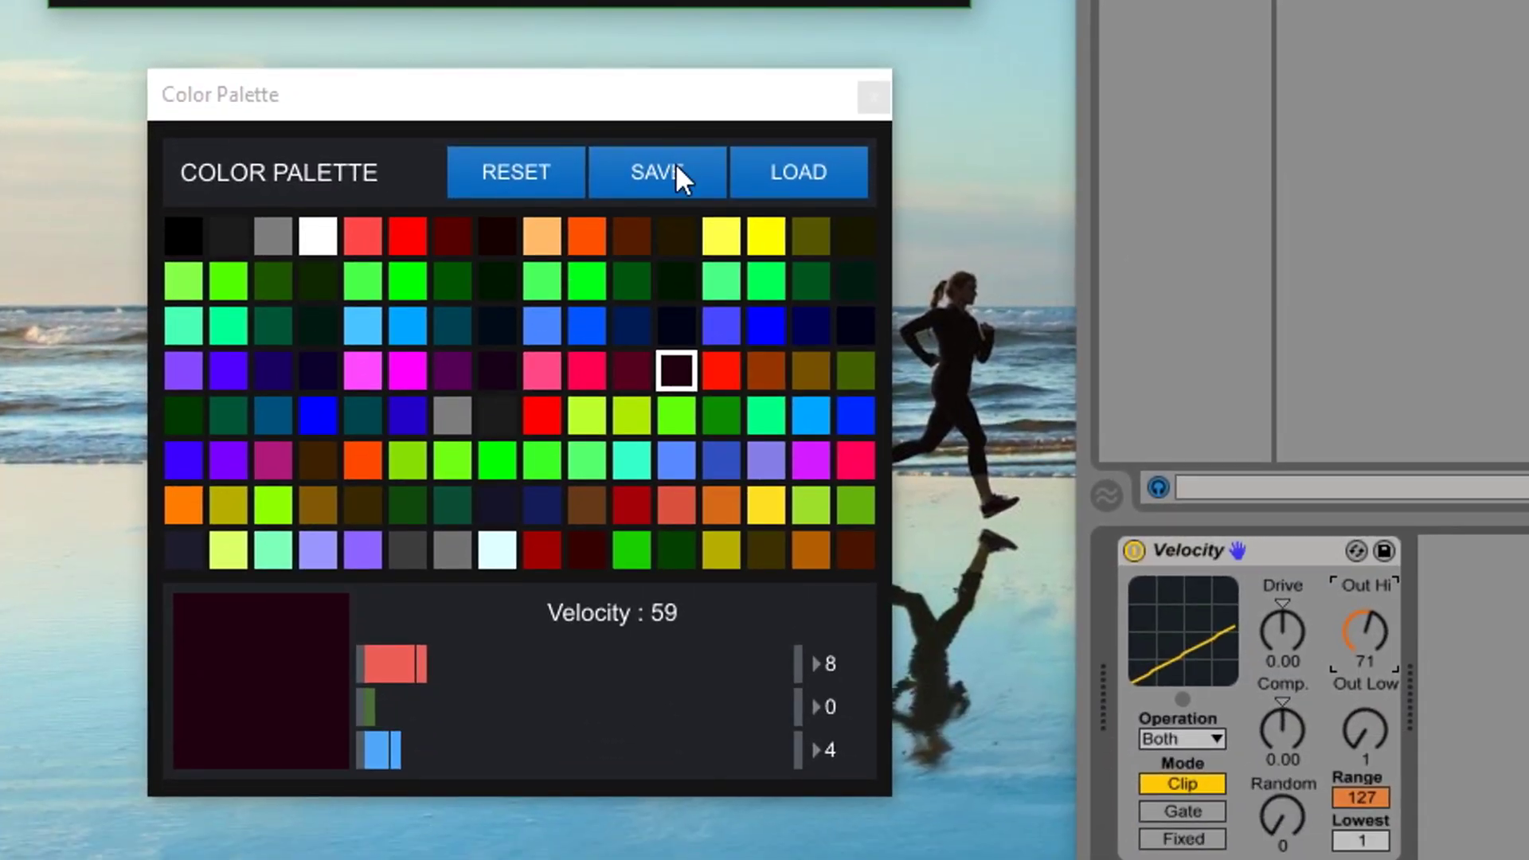
{"action": "left_click", "coordinate": [676, 167]}
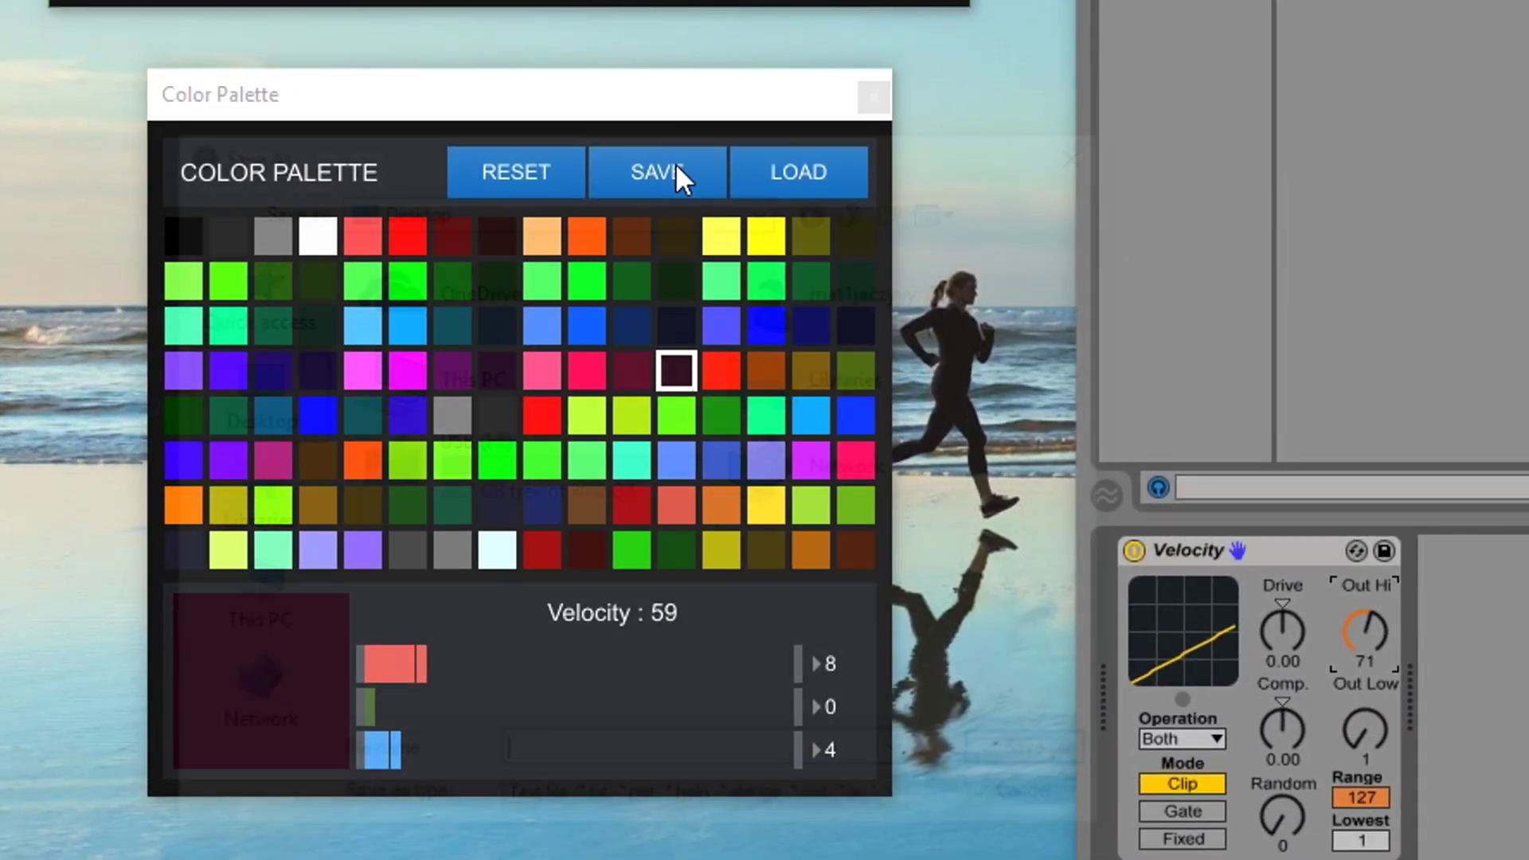
{"action": "type", "text": "mypalette"}
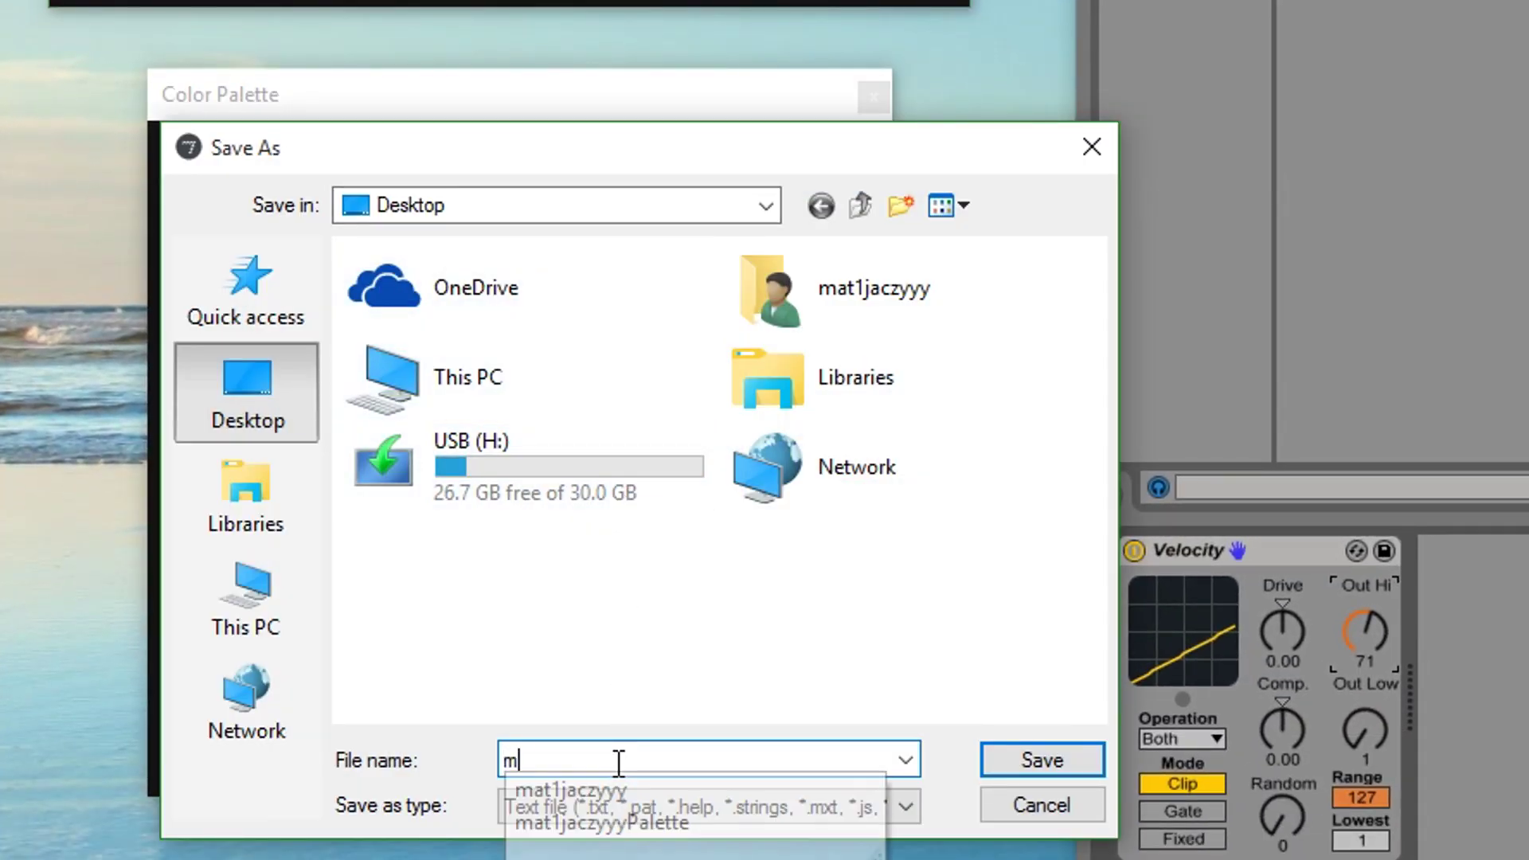
{"action": "key", "text": "Return"}
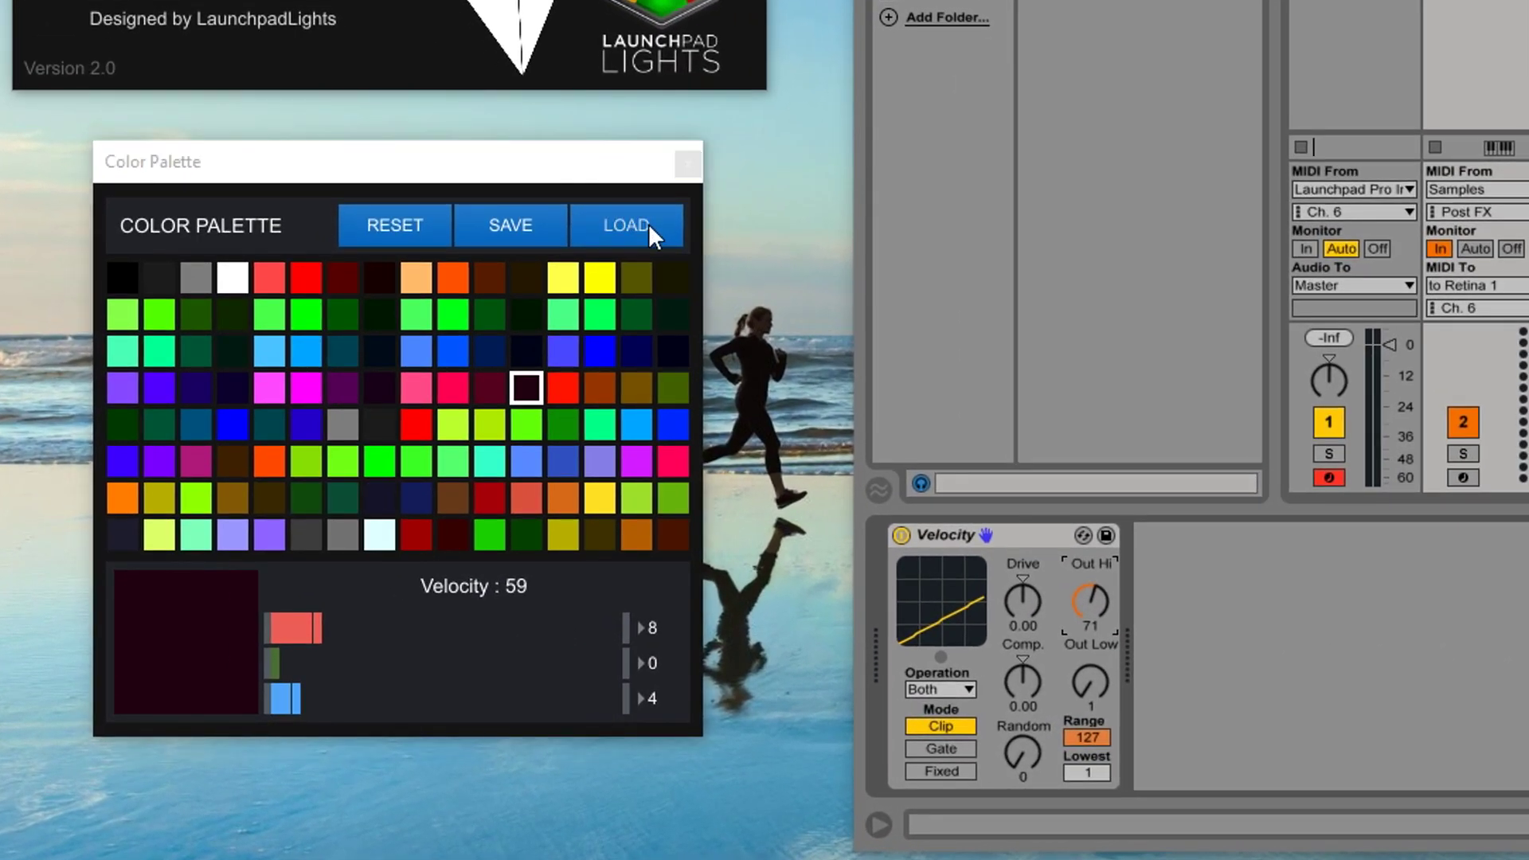
Step: Load a different saved palette file into the color palette editor
{"action": "left_click", "coordinate": [388, 460]}
{"action": "left_click", "coordinate": [313, 516]}
{"action": "double_click", "coordinate": [506, 312]}
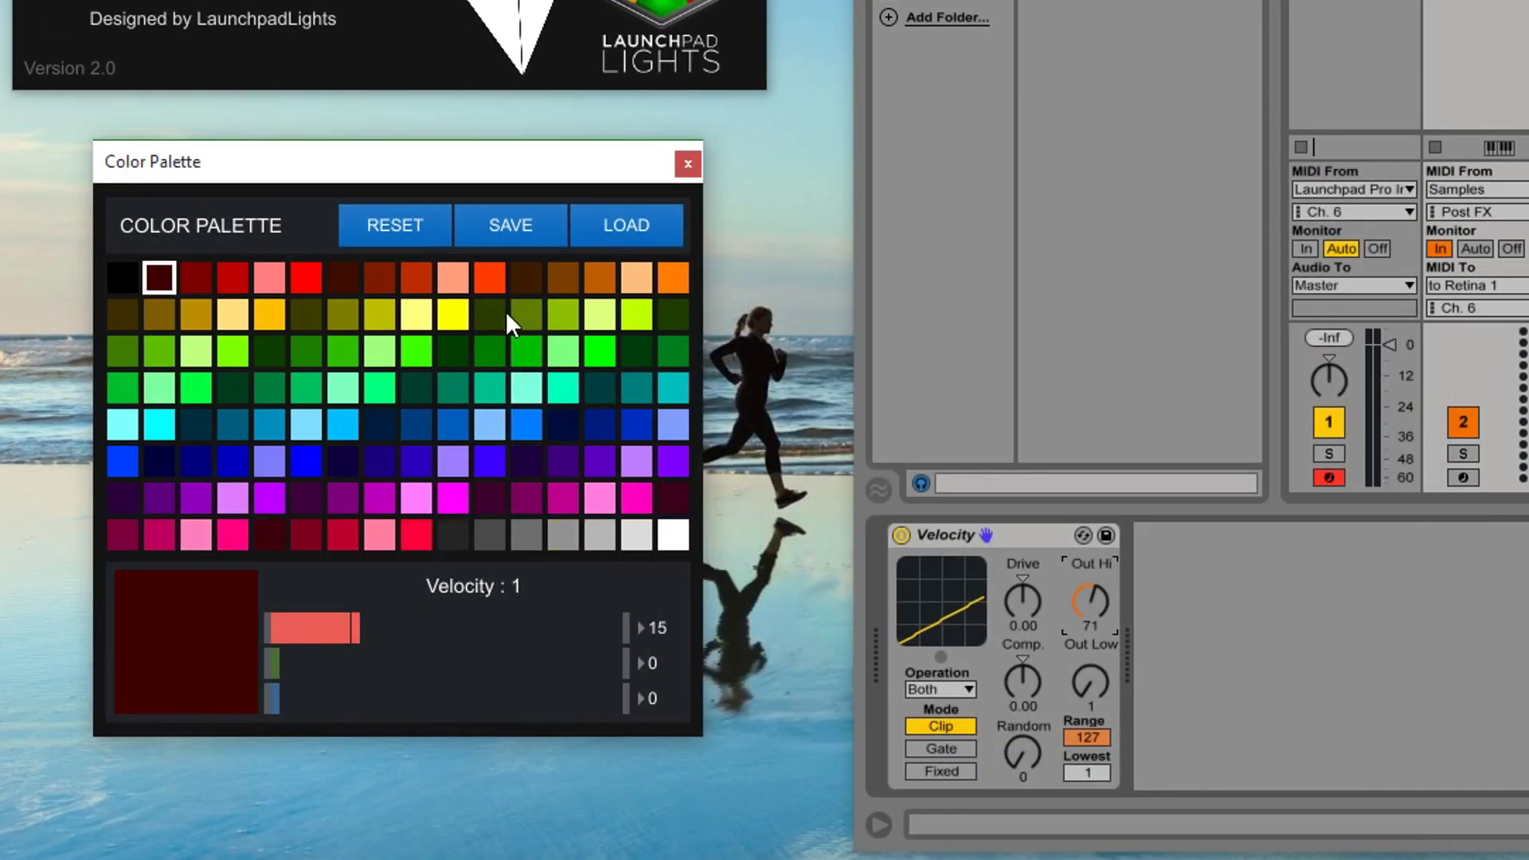